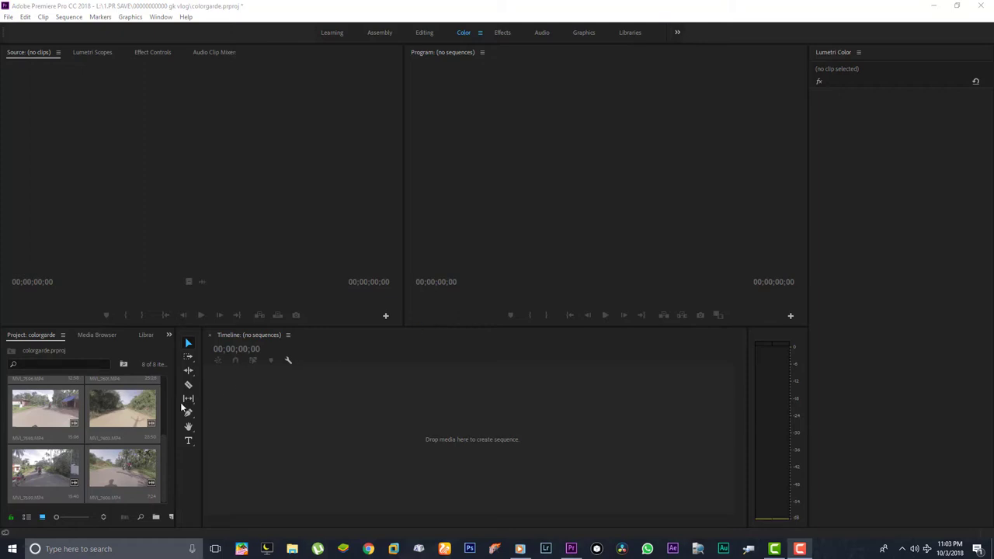
Widen the Project panel for bigger thumbnails and re-sort the clips.
left_click_drag(177, 410, 199, 410)
scroll(93, 420, "down", 1)
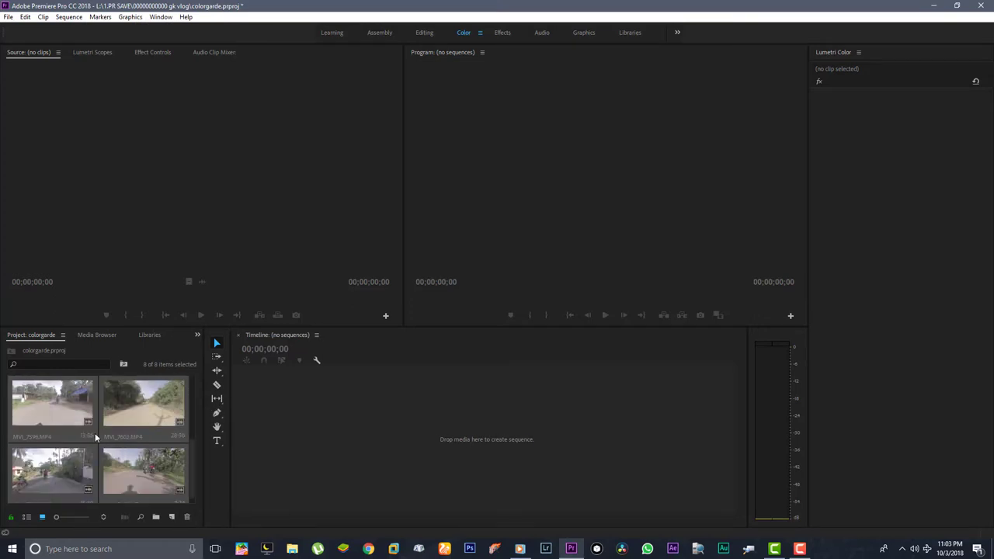
scroll(98, 439, "down", 1)
left_click(103, 517)
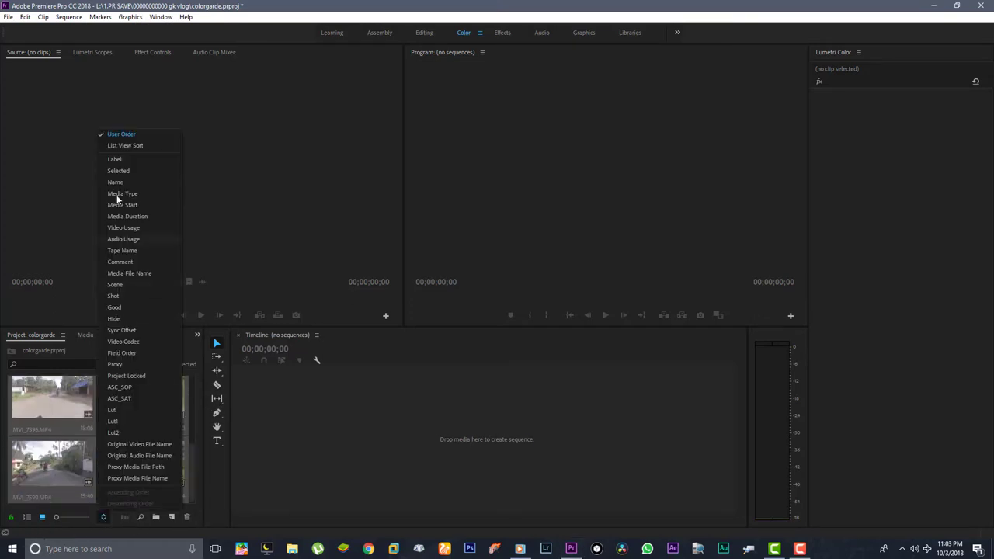
left_click(117, 180)
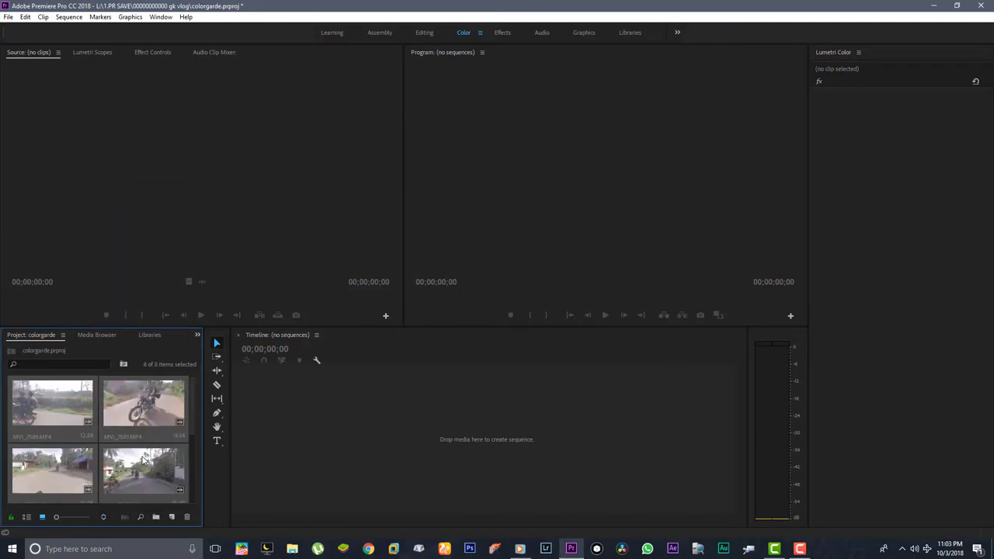
Create a new sequence from clip MVI_7596.
left_click(44, 414)
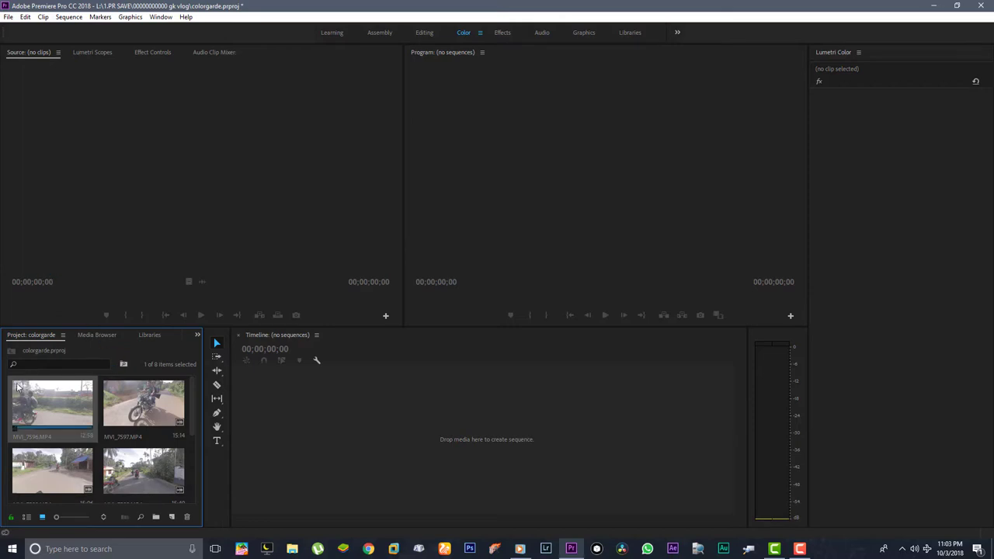
right_click(45, 412)
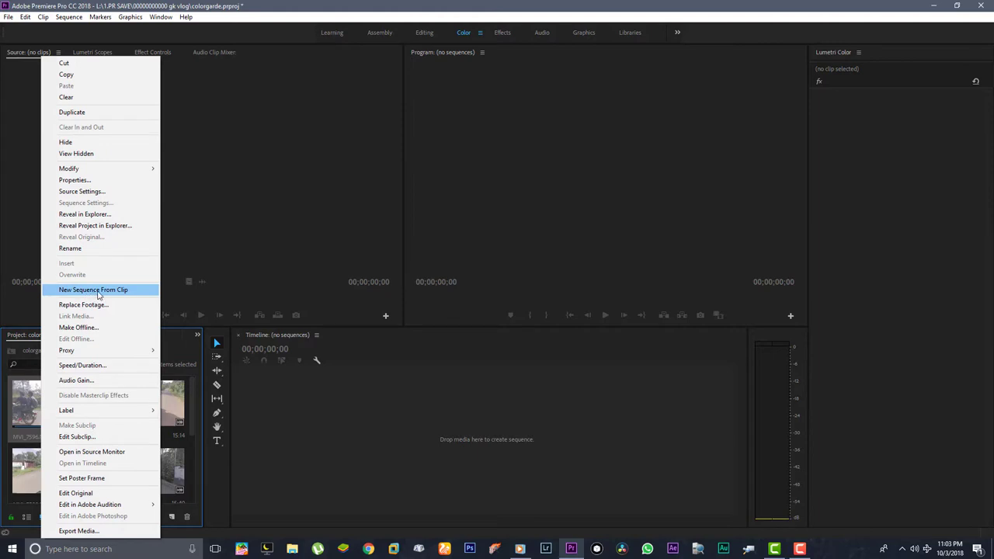
left_click(99, 293)
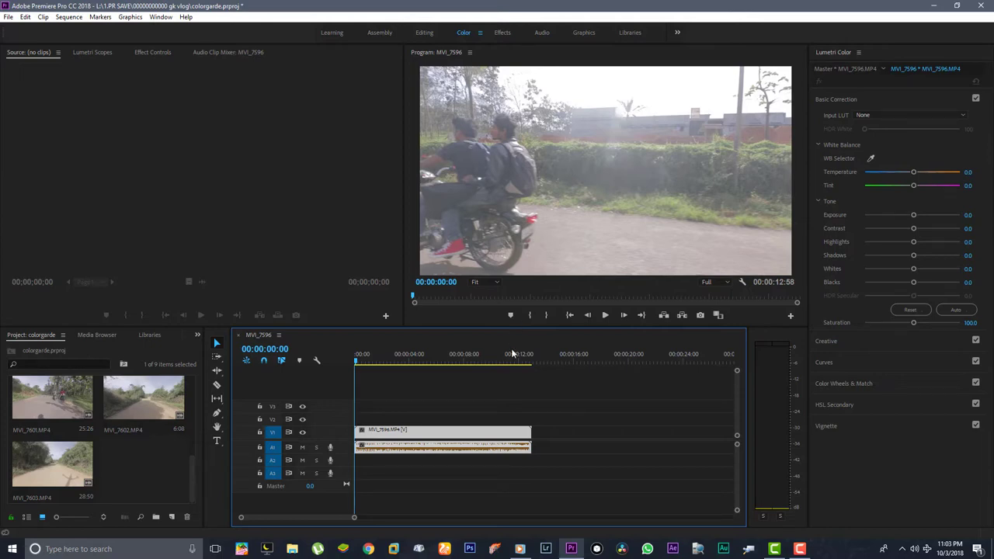
Place clip MVI_7598 on V1 right after MVI_7596.
left_click(480, 384)
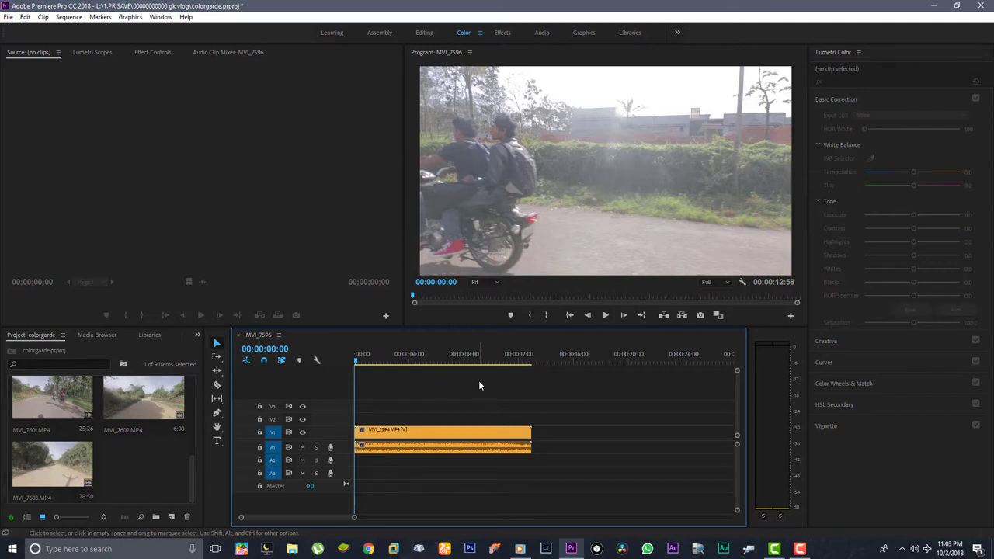
scroll(142, 415, "down", 1)
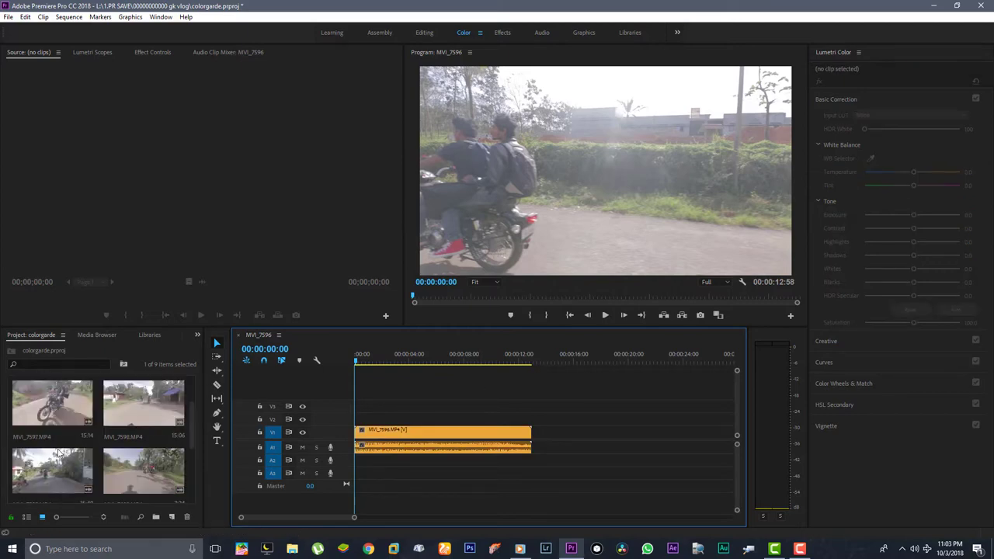
left_click(134, 411)
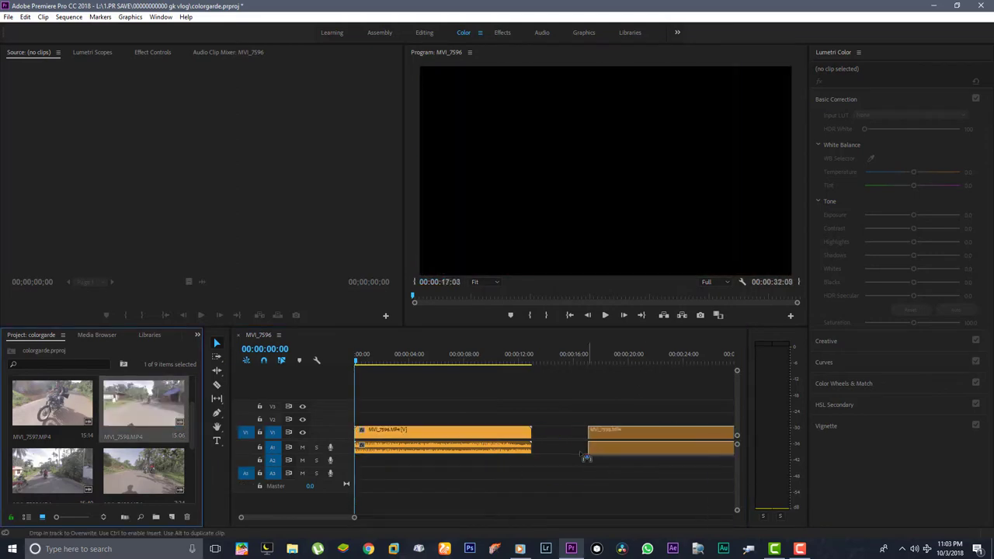
left_click_drag(134, 412, 536, 443)
left_click(532, 354)
Mute audio track A1, return the playhead to the start, and widen the Program monitor.
left_click_drag(531, 355, 334, 377)
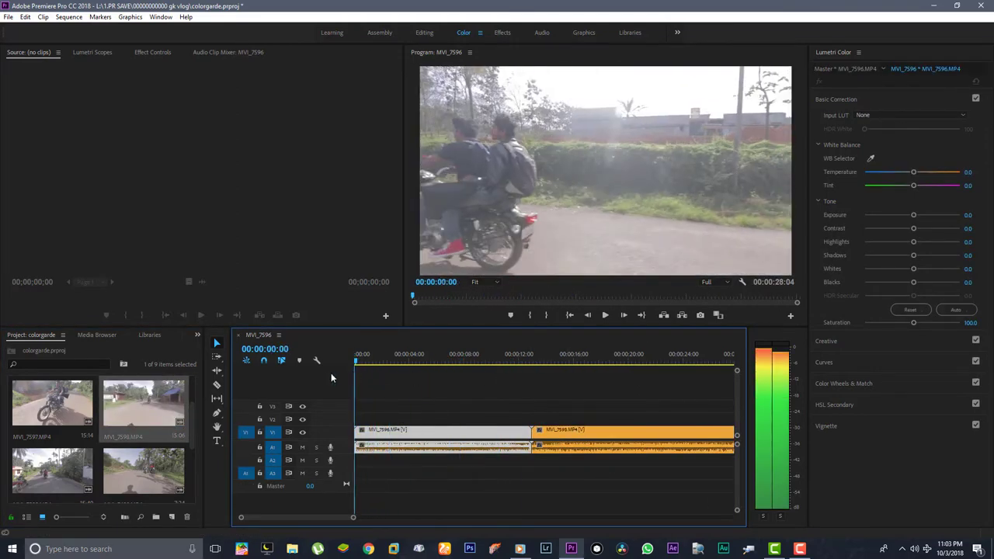
left_click(403, 355)
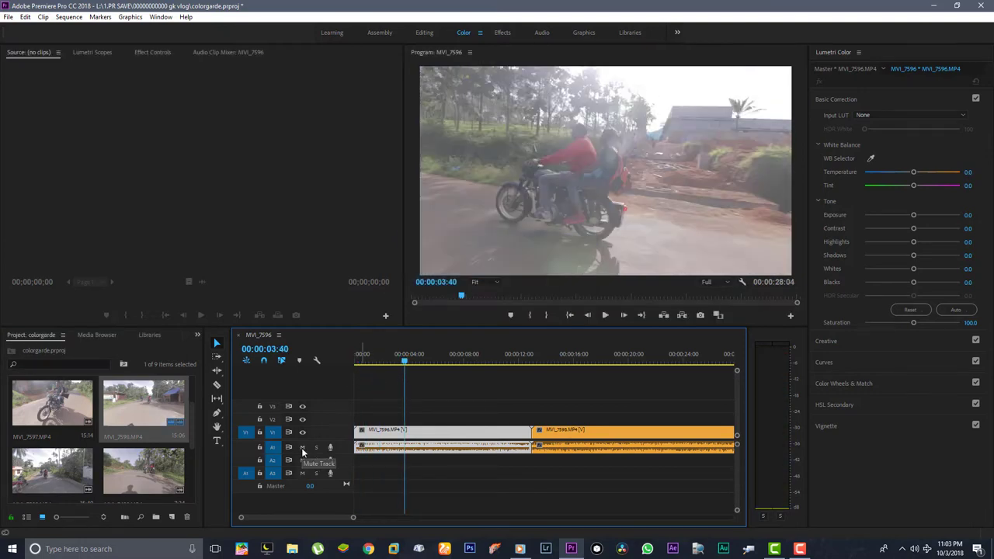
left_click(303, 450)
key("Home")
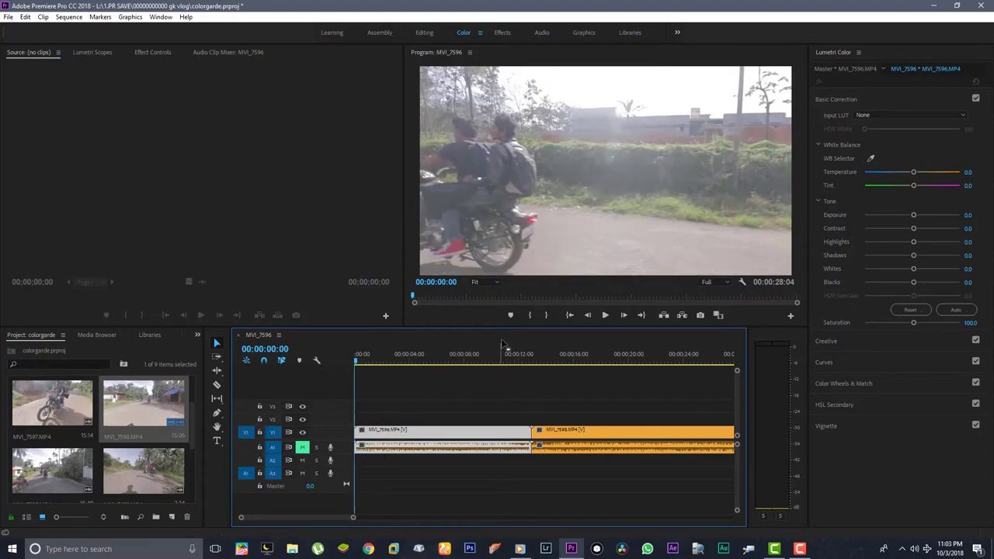
left_click_drag(408, 247, 237, 247)
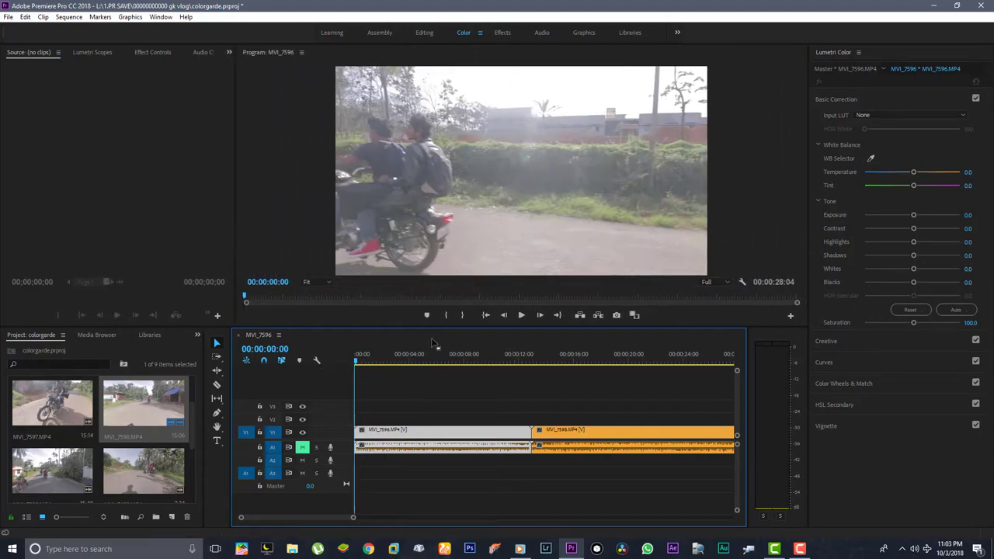
Enlarge the Program monitor vertically and scrub to about six seconds to preview later frames.
left_click_drag(457, 326, 457, 361)
left_click_drag(381, 400, 441, 403)
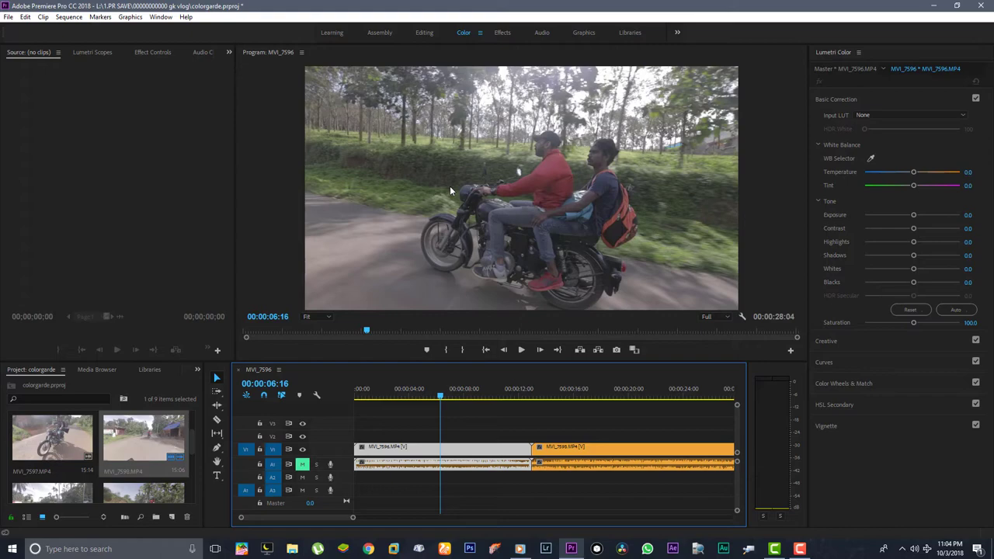
mouse_move(441, 396)
left_mouse_down()
mouse_move(471, 397)
mouse_move(447, 409)
mouse_move(442, 454)
mouse_move(440, 435)
left_mouse_up()
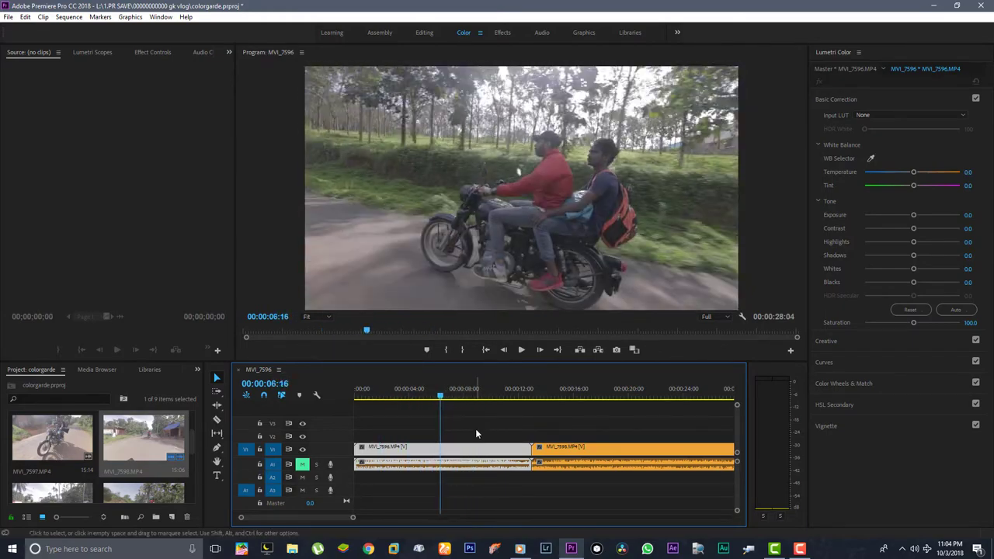
left_click(476, 433)
left_click(396, 448)
Give the timeline and Project panels more height and reselect the MVI_7596 clip.
left_click_drag(276, 363, 213, 324)
scroll(171, 453, "down", 2)
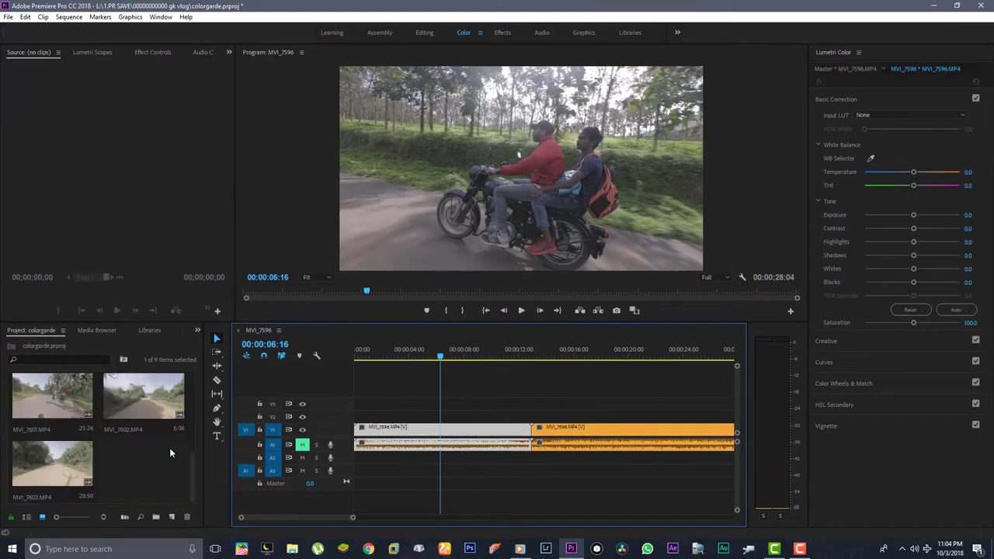
left_click(406, 415)
left_click(447, 431)
left_click(441, 490)
left_click(446, 432)
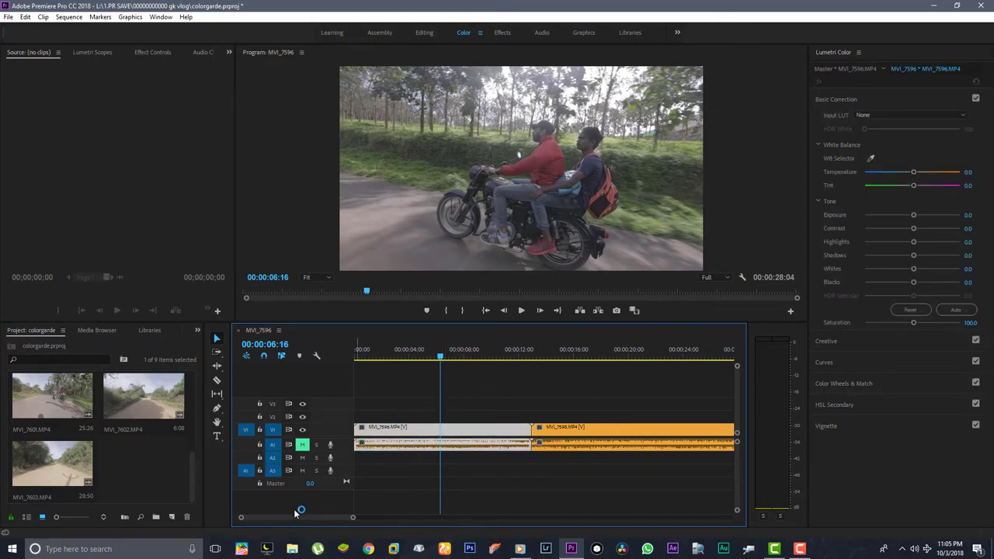
left_click(481, 396)
left_click(465, 427)
Save the project with Ctrl+S.
key("ctrl+s")
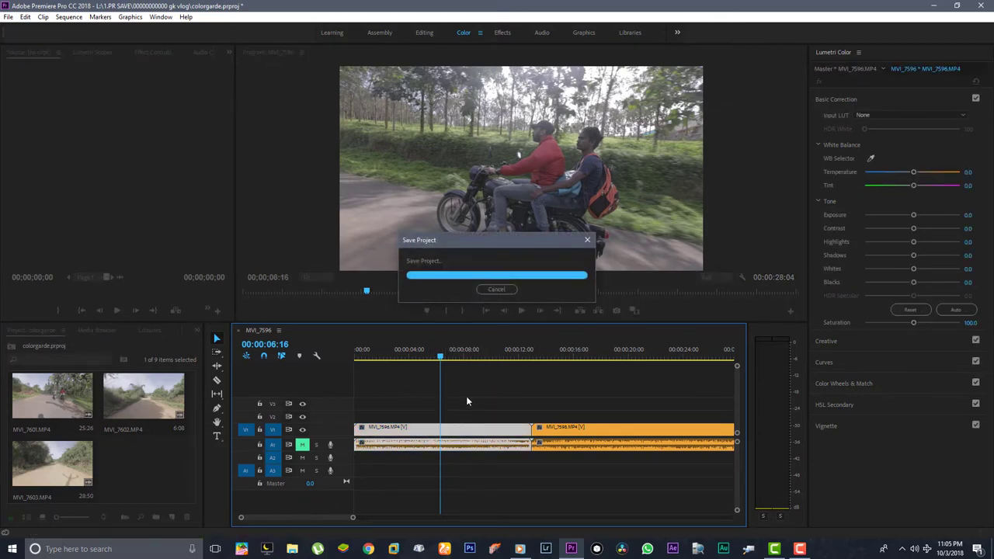
left_click(466, 400)
left_click(181, 459)
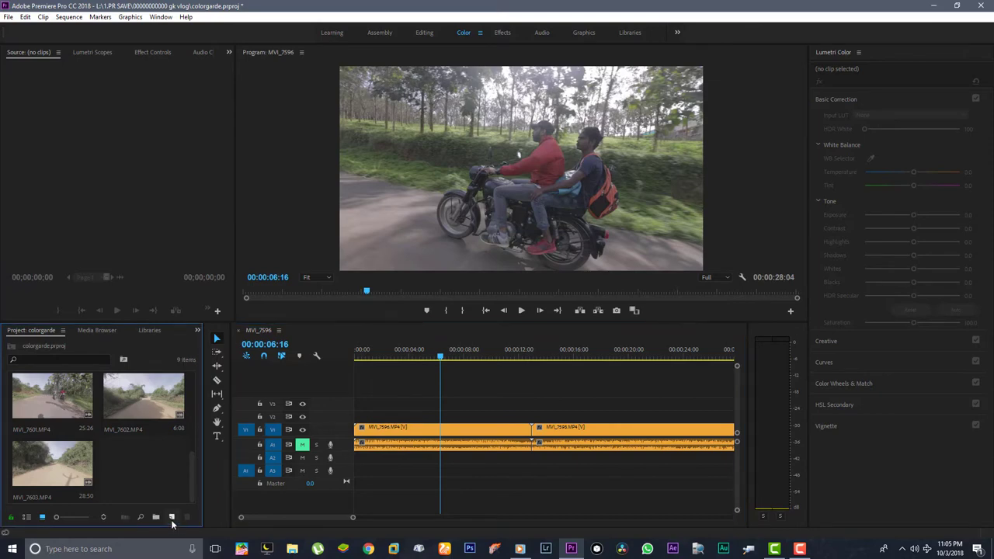
Create a 1920x1080 adjustment layer and place it on V3 above both motorbike clips.
left_click(172, 518)
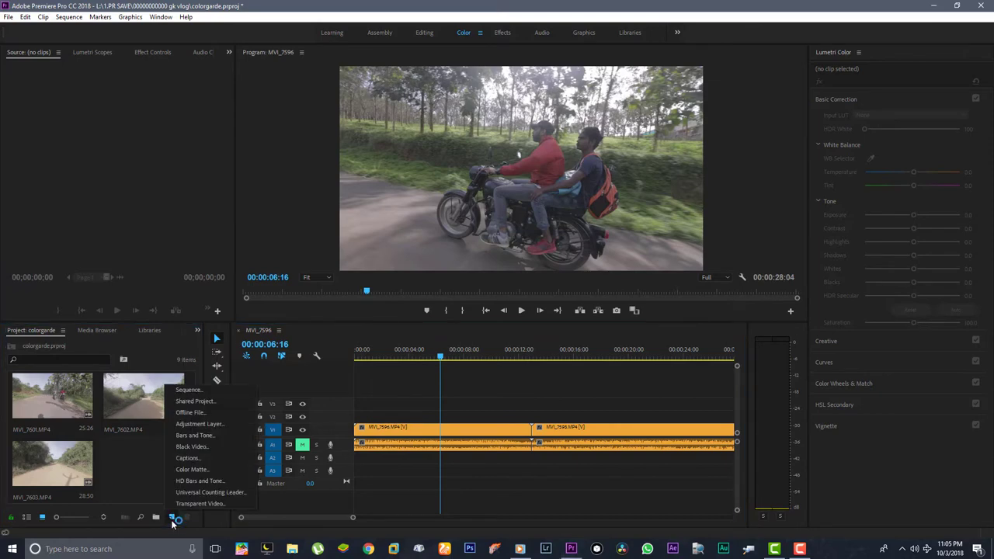
left_click(197, 424)
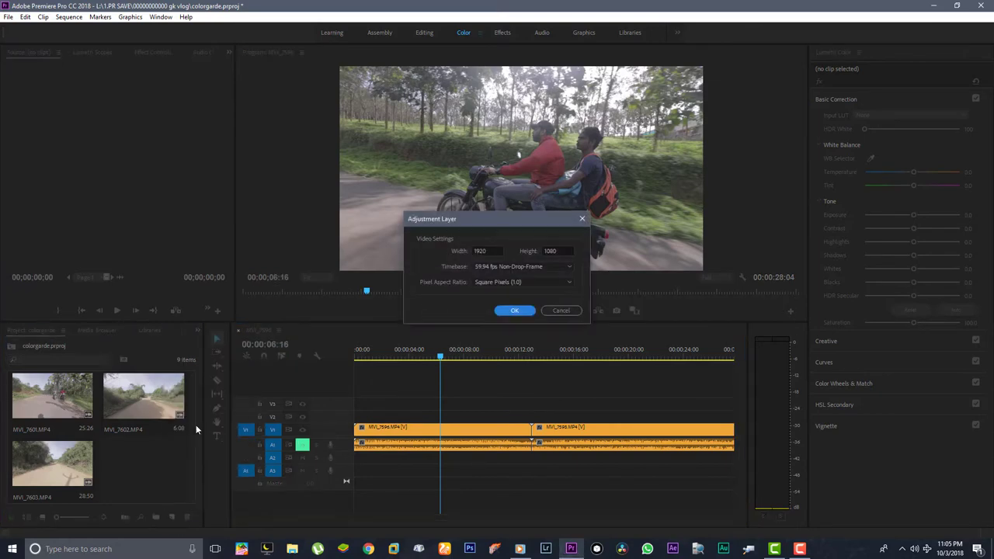
left_click(501, 312)
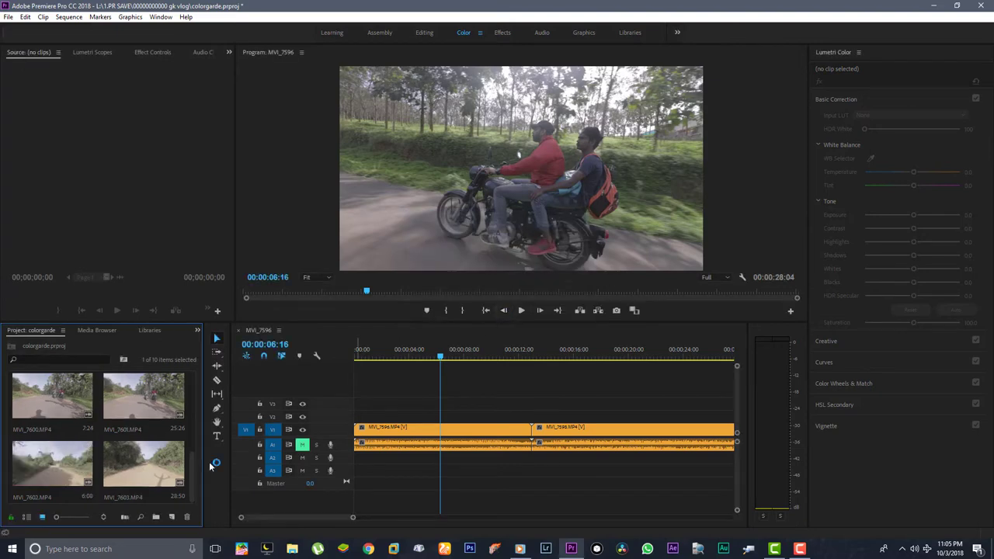
mouse_move(54, 388)
left_mouse_down()
mouse_move(380, 414)
mouse_move(485, 404)
left_mouse_up()
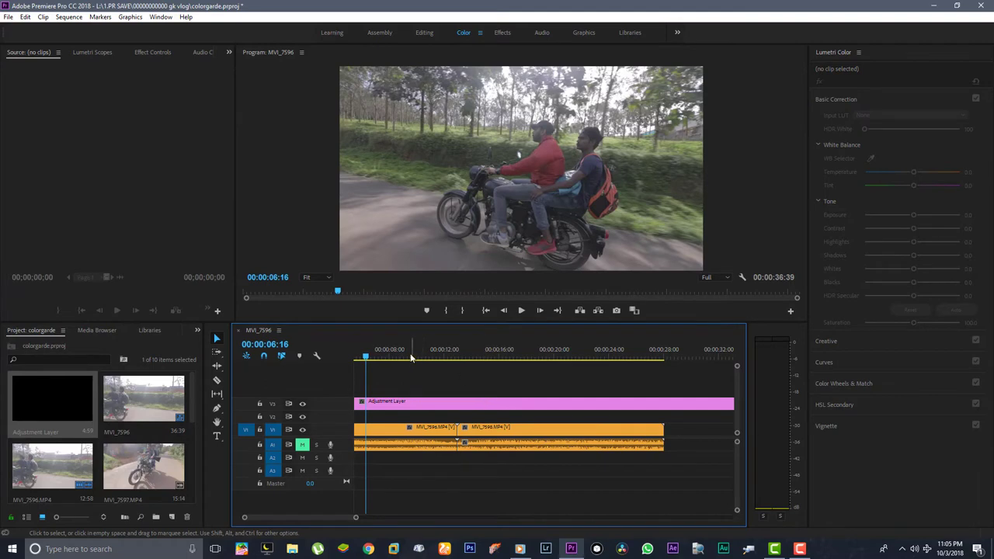
left_click(427, 427)
key("Home")
Grade the V3 adjustment layer: exposure -0.3, contrast 26.5, highlights -16.8, shadows -23.2, saturation 154.6.
left_click(427, 417)
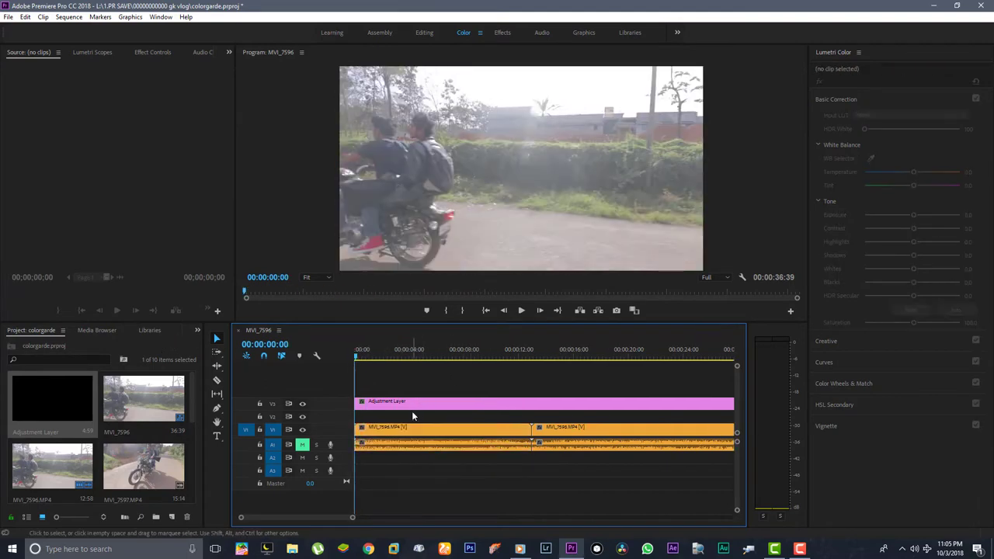
left_click(413, 406)
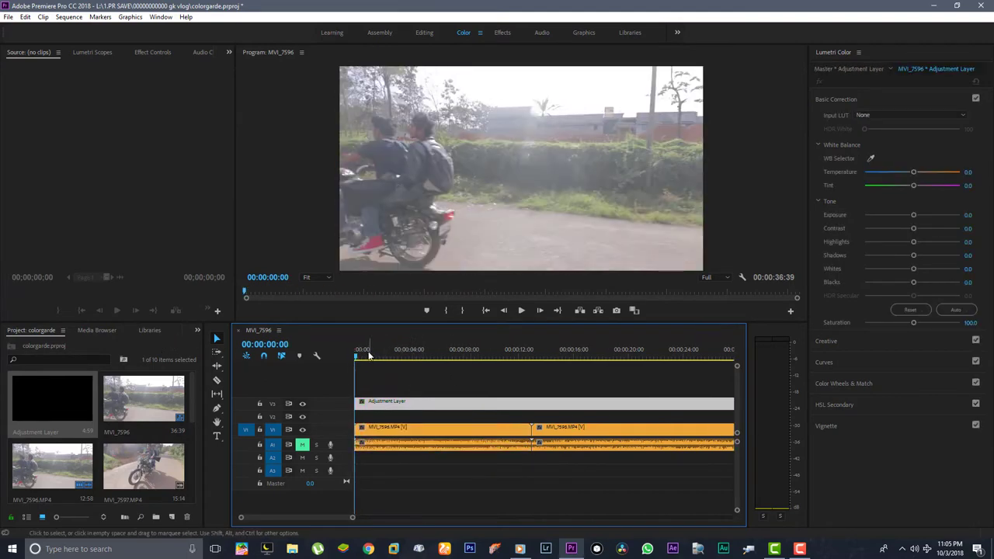
left_click_drag(365, 354, 439, 378)
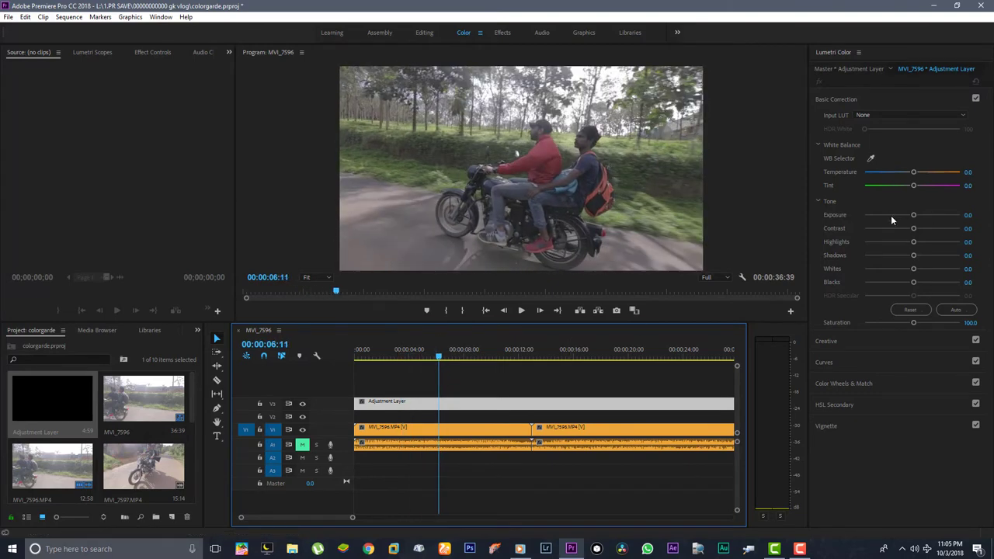
left_click_drag(914, 218, 910, 217)
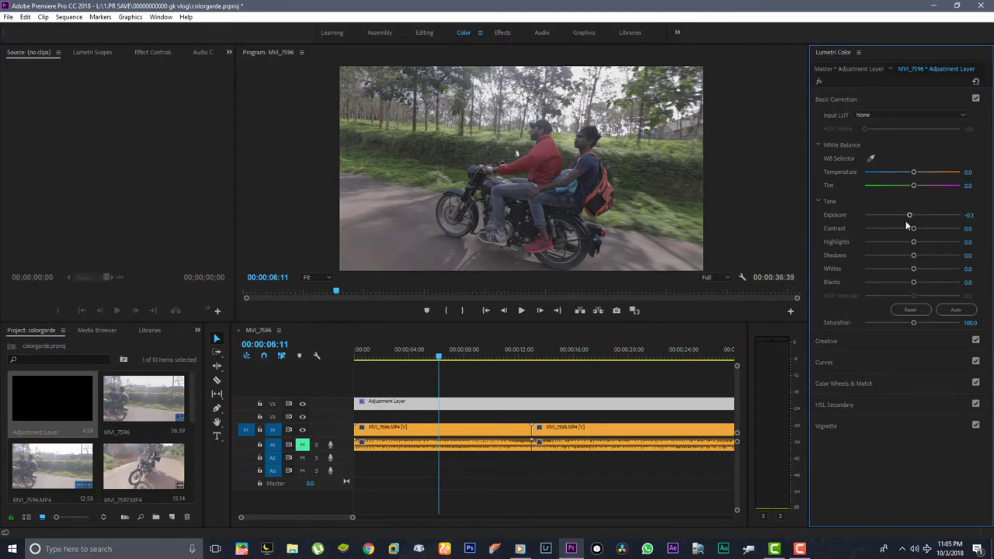
left_click_drag(913, 322, 937, 322)
mouse_move(913, 254)
left_mouse_down()
mouse_move(923, 256)
mouse_move(901, 255)
left_mouse_up()
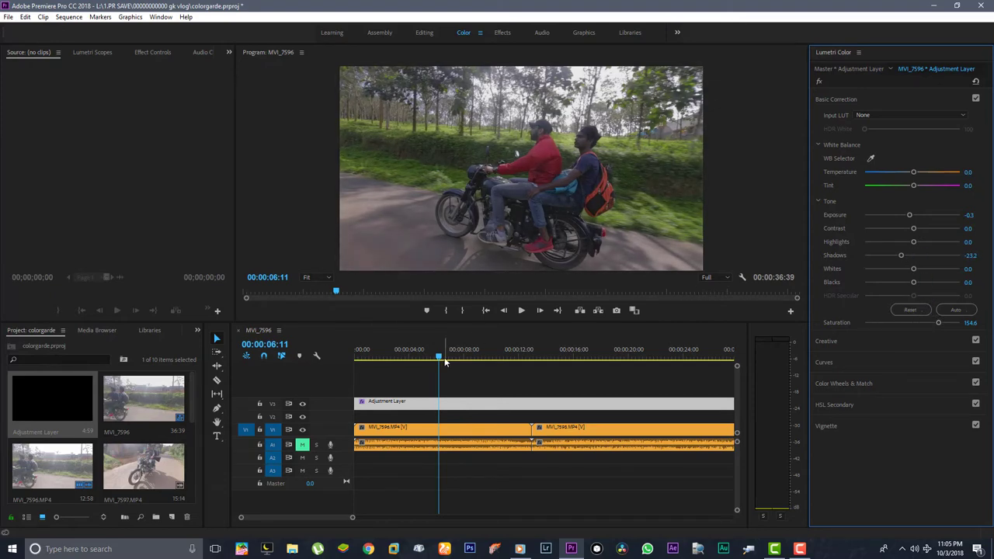
left_click_drag(444, 357, 456, 356)
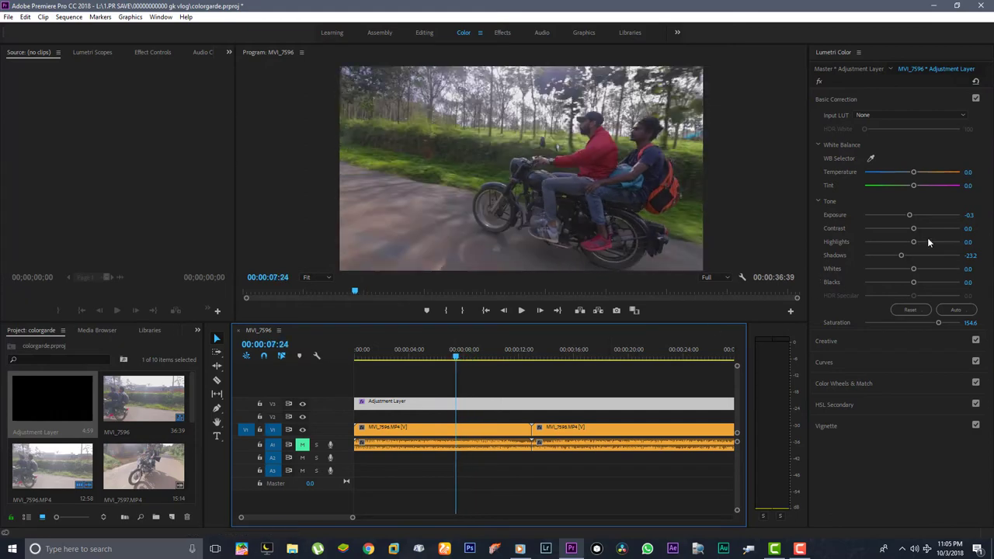
left_click(914, 243)
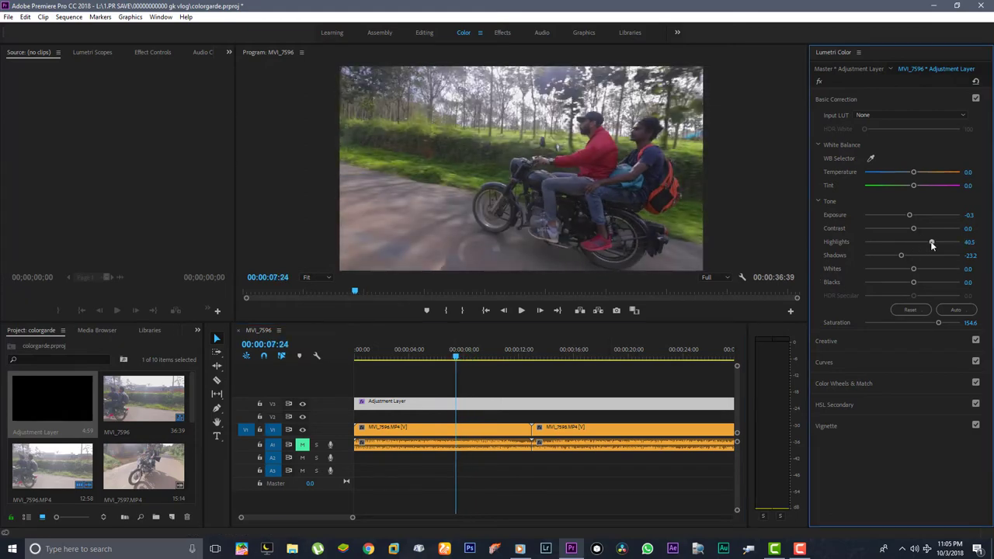
mouse_move(923, 243)
left_mouse_down()
mouse_move(902, 243)
mouse_move(925, 230)
left_mouse_up()
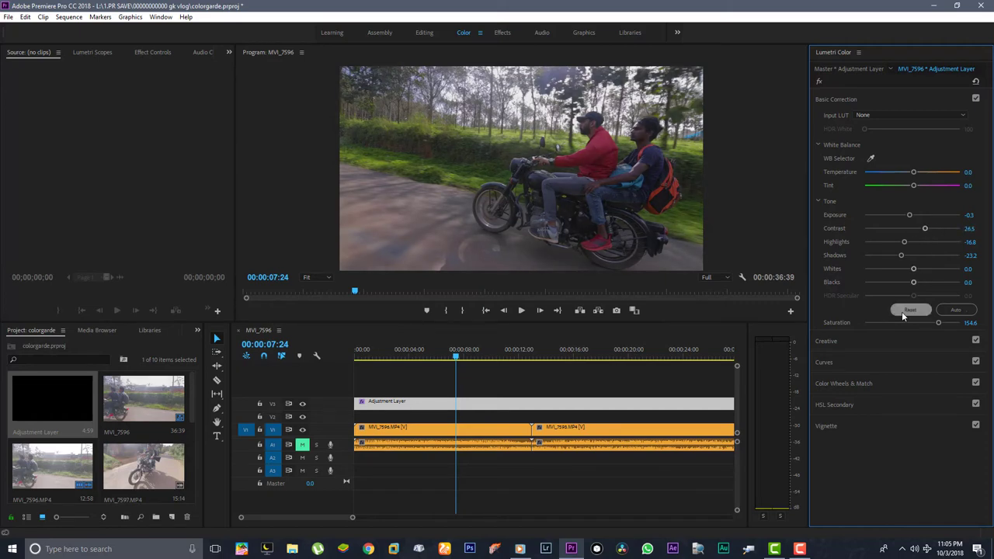
left_click(827, 341)
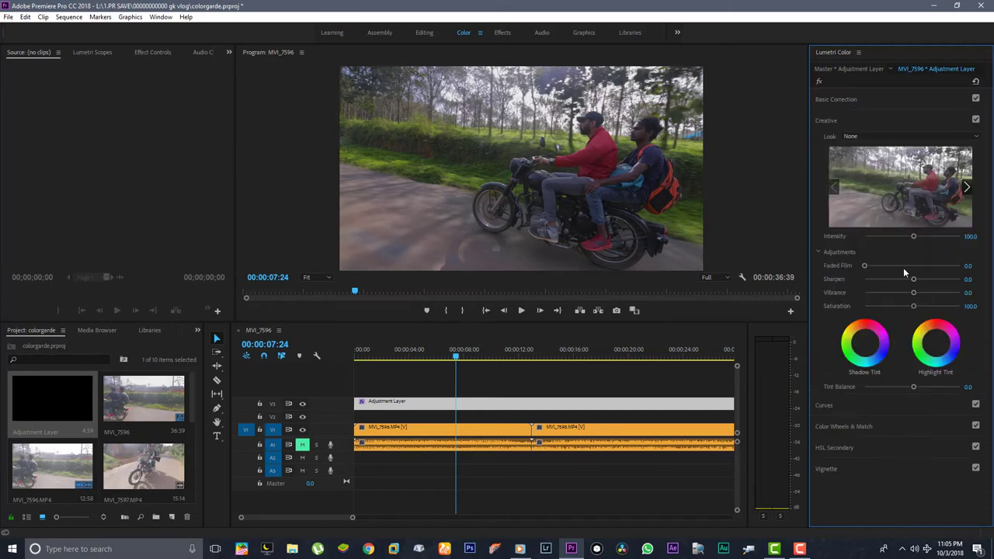
Raise the Creative saturation to about 110.3 and play the sequence to preview the grade.
left_click_drag(913, 306, 915, 308)
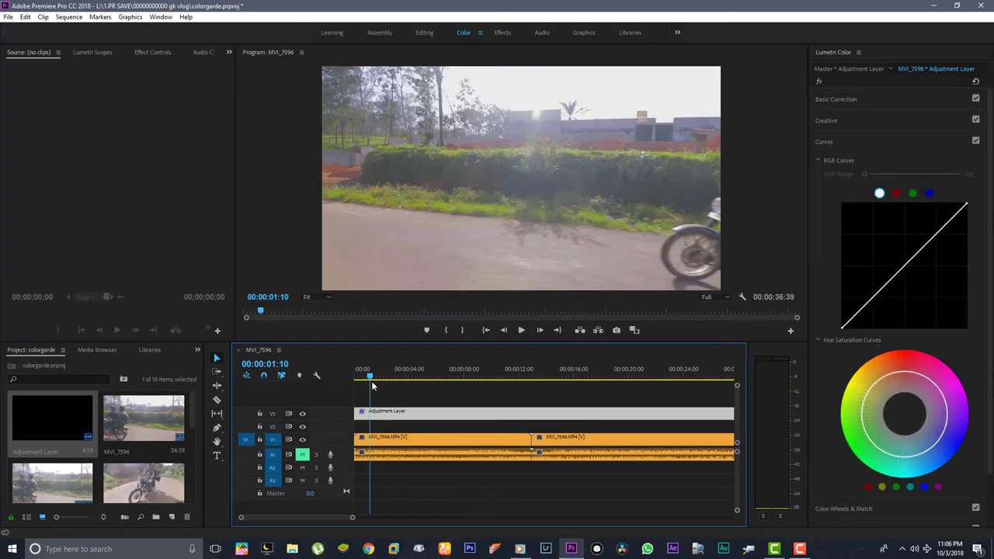
mouse_move(368, 377)
left_mouse_down()
mouse_move(400, 393)
mouse_move(437, 389)
left_mouse_up()
key("Home")
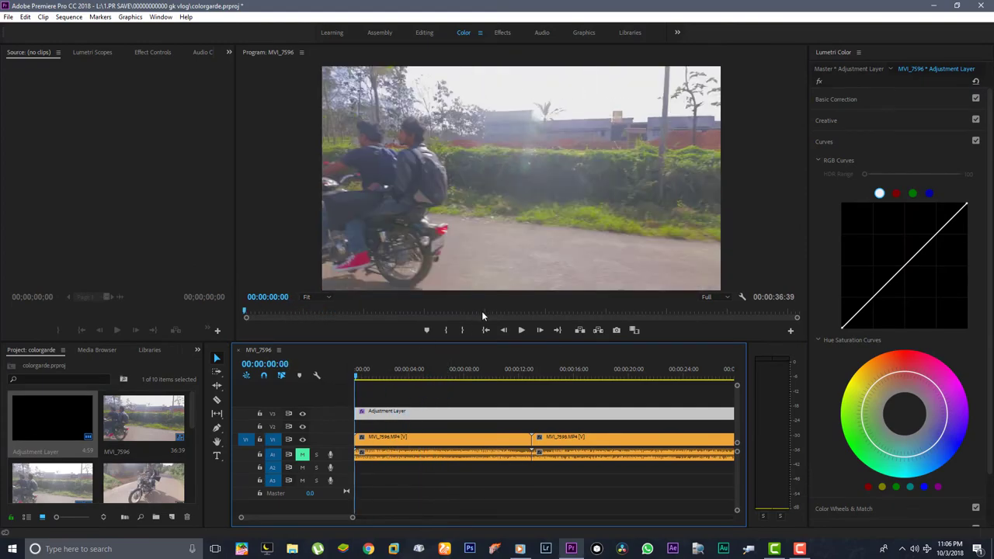
left_click(516, 330)
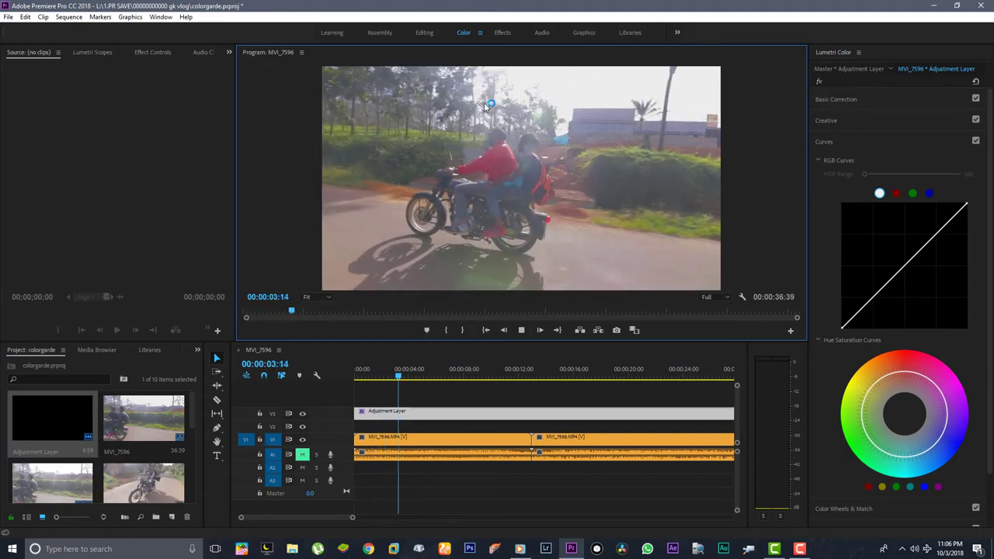
left_click(442, 379)
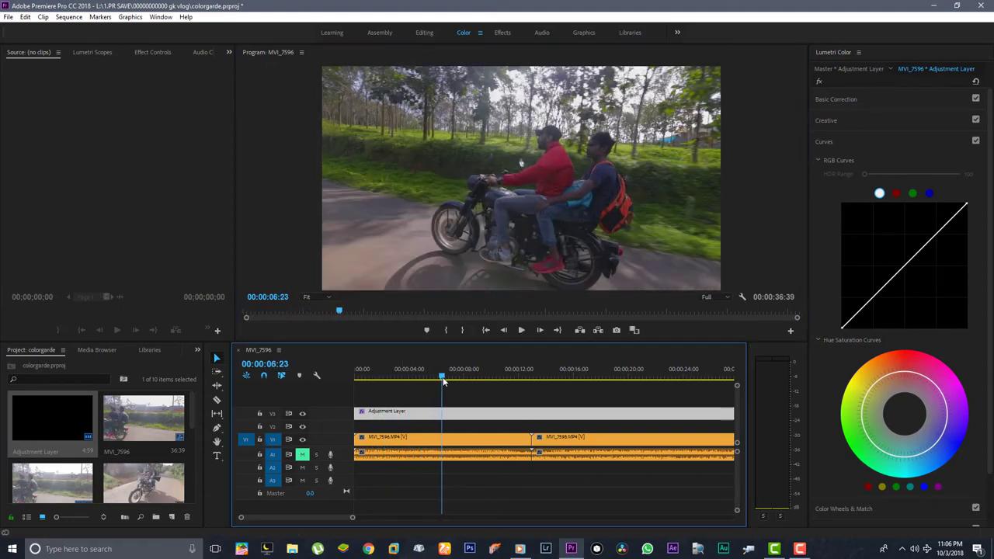
Toggle the V3 track on and off to compare graded and ungraded footage, leaving it on.
left_click(302, 413)
left_click(302, 415)
left_click(302, 414)
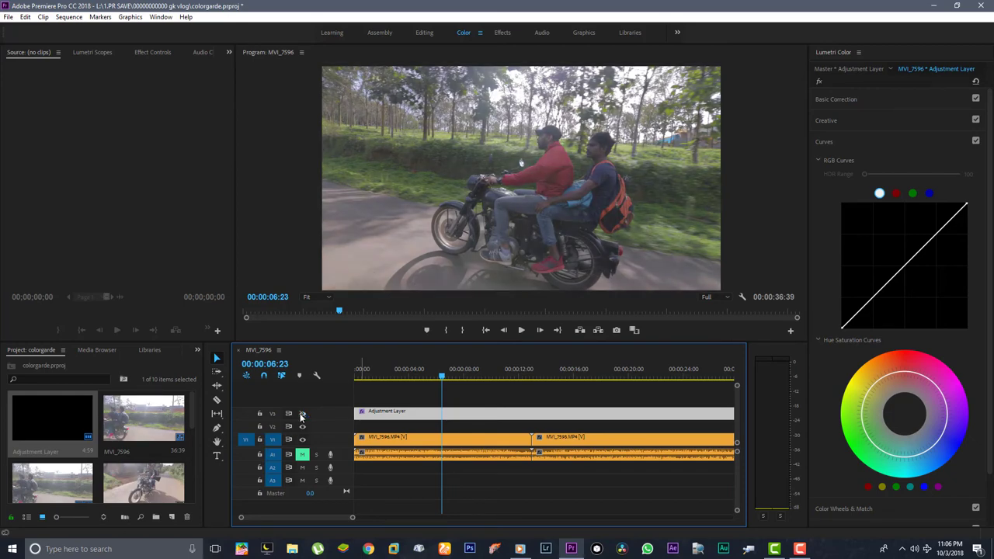
left_click(302, 414)
left_click(419, 400)
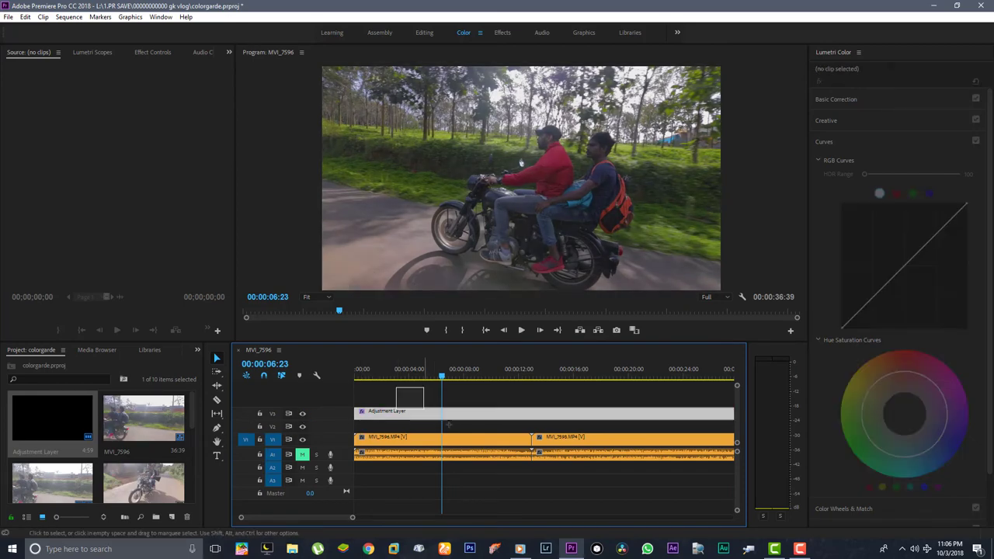
Add a second adjustment layer on V4 and trim it to span the MVI_7596 clip.
scroll(177, 443, "down", 3)
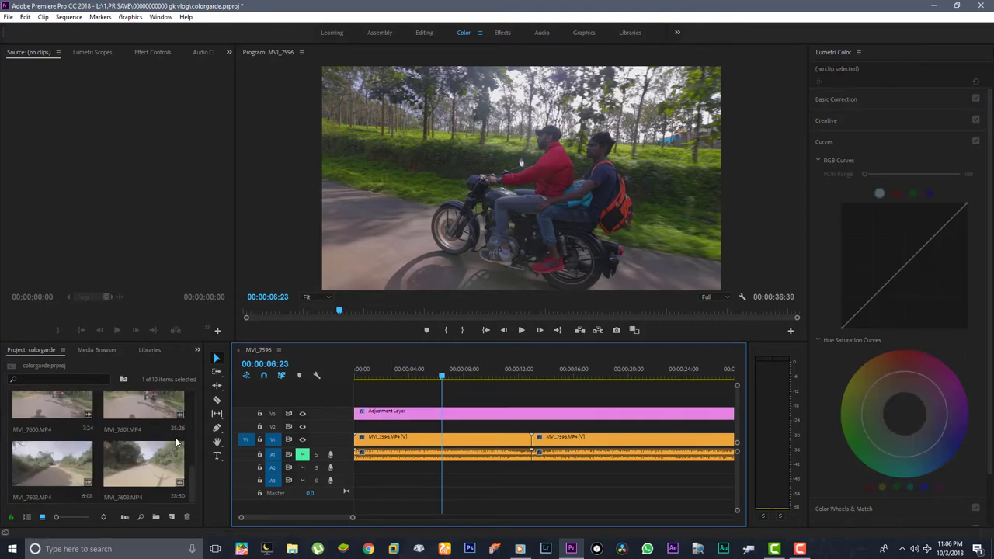
left_click(102, 475)
left_click(172, 516)
left_click(510, 311)
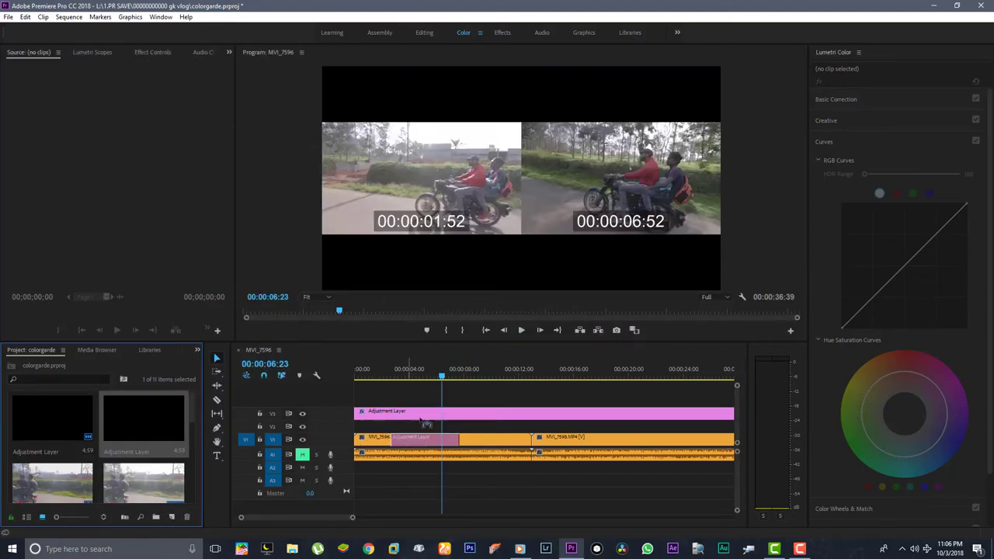
mouse_move(125, 460)
left_mouse_down()
mouse_move(388, 398)
mouse_move(531, 399)
left_mouse_up()
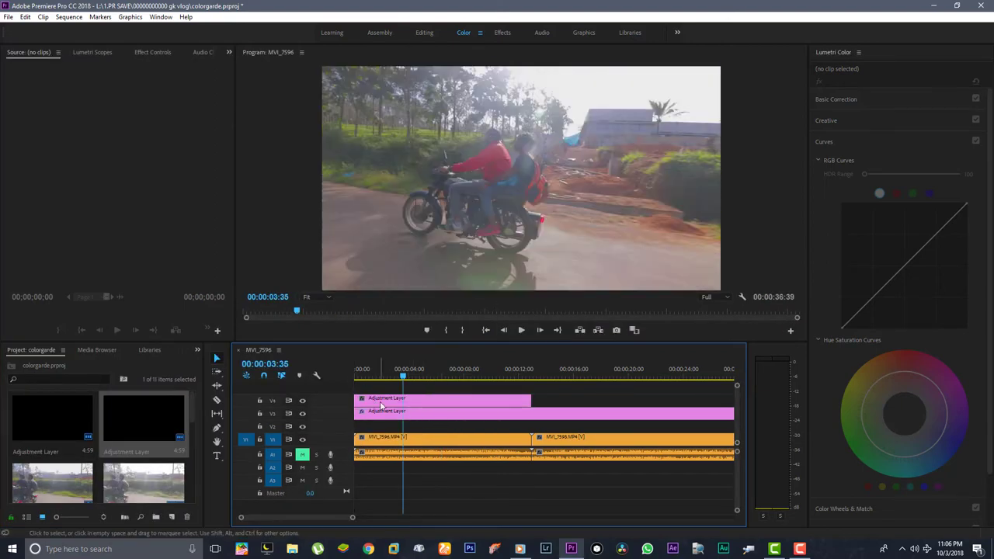
mouse_move(398, 378)
left_mouse_down()
mouse_move(354, 380)
mouse_move(429, 398)
left_mouse_up()
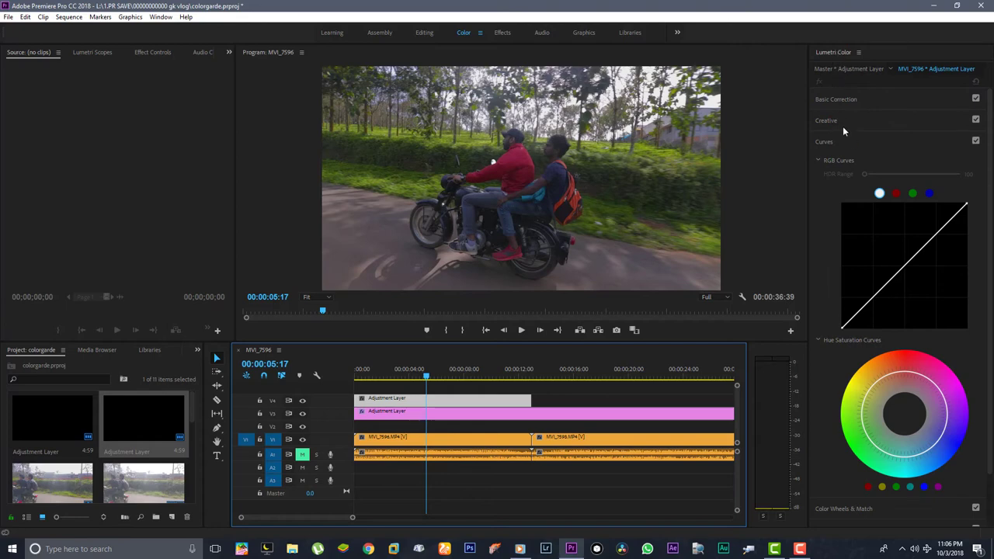
Apply the Cinematic LUT as the V4 adjustment layer's Creative look.
left_click(843, 125)
left_click(857, 136)
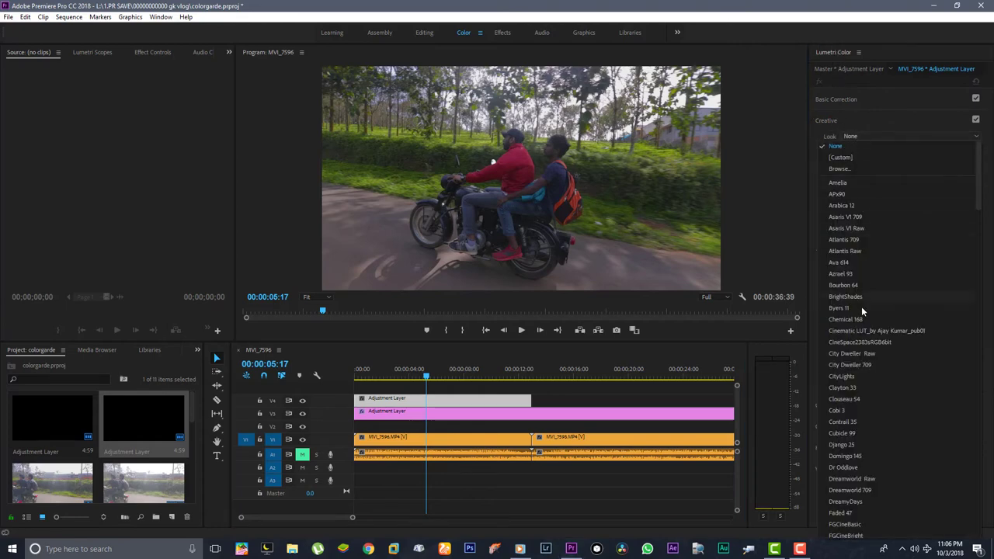
scroll(861, 308, "down", 10)
scroll(861, 307, "up", 2)
scroll(861, 307, "up", 8)
left_click(857, 330)
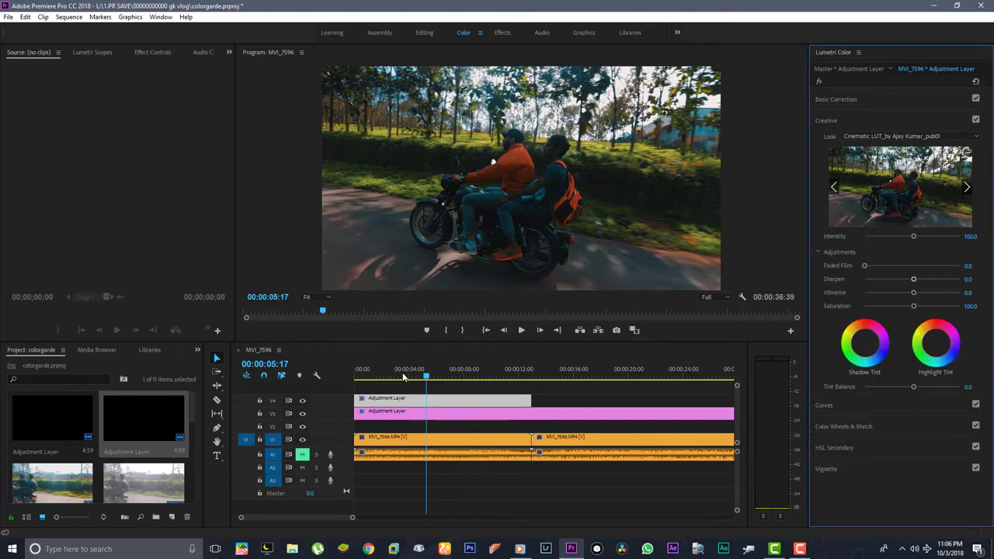
left_click_drag(402, 376, 432, 389)
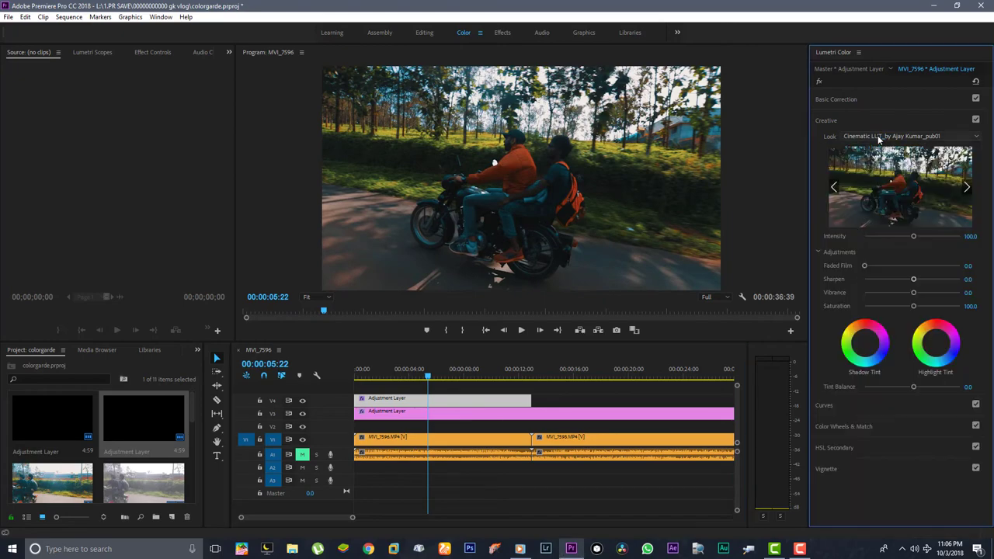
Undo the dark teal CineSpace look and review the frame at 00:00:04:43.
scroll(877, 135, "down", 1)
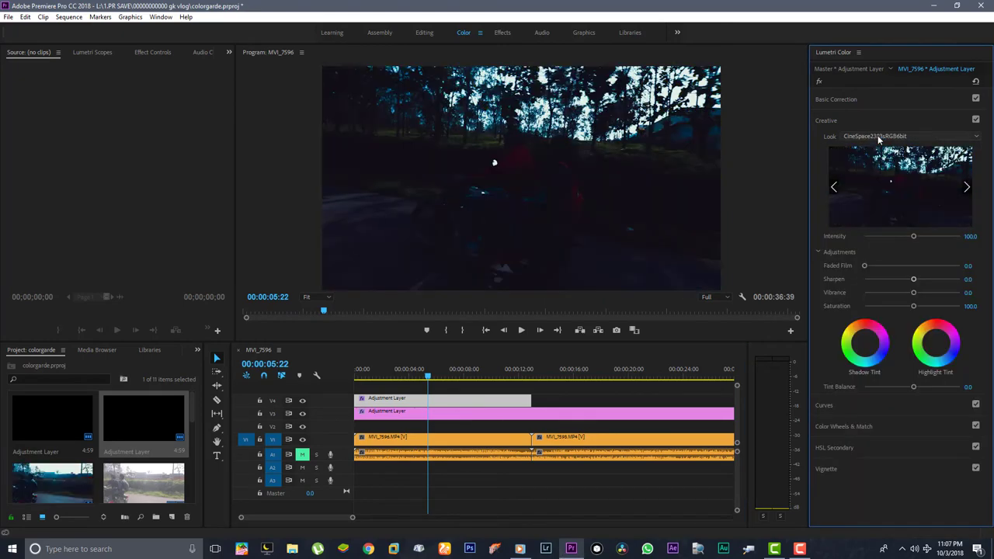
key("ctrl+z")
left_click_drag(455, 377, 420, 382)
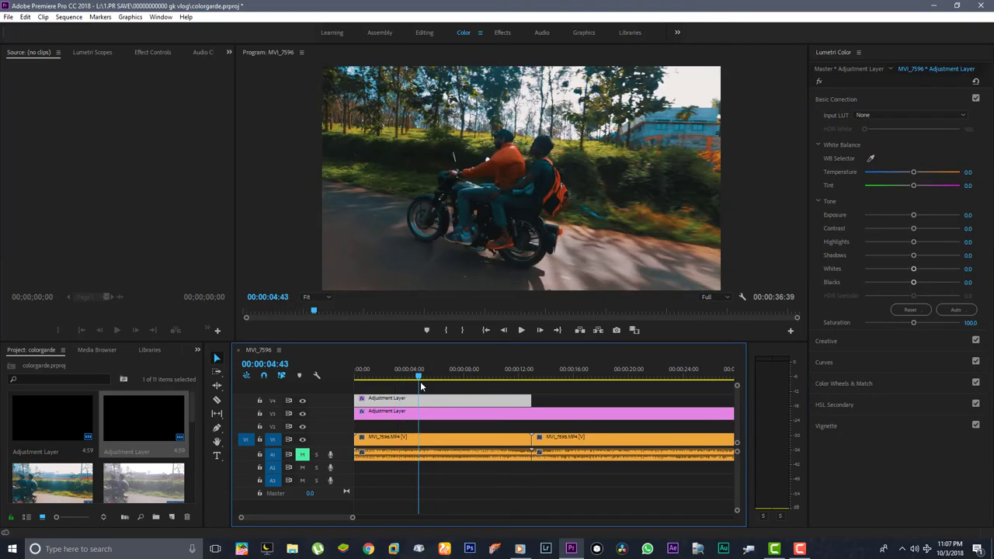
Compare with the V3 grade toggled, then switch the V3 track off at 00:00:04:18.
left_click(302, 413)
left_click(302, 413)
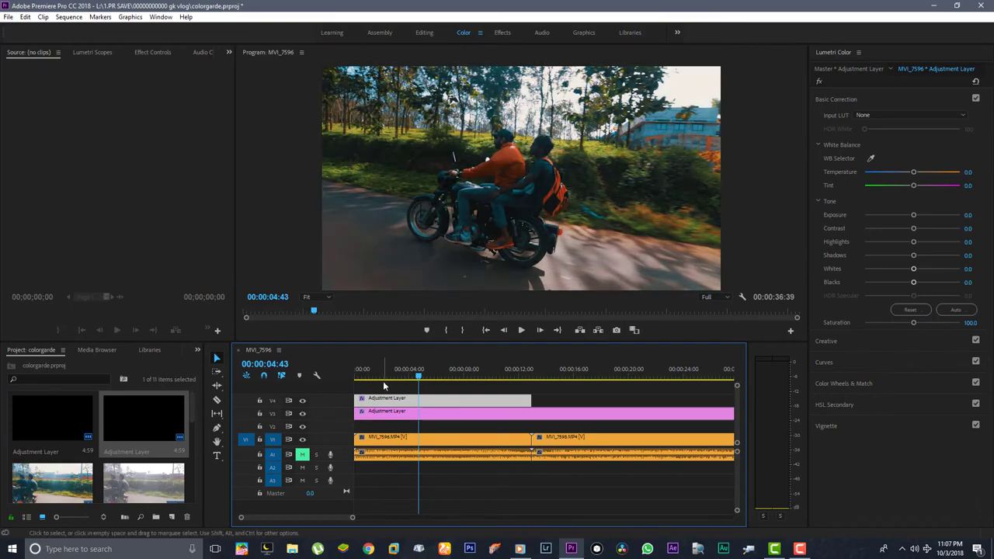
left_click(413, 378)
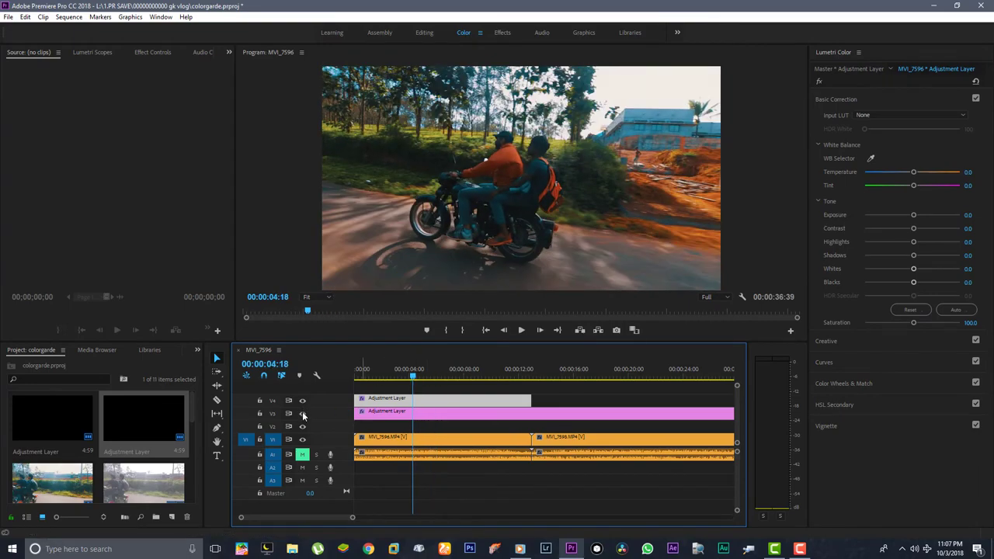
left_click(302, 413)
Delete the Lumetri Color effect from the lower adjustment layer in Effect Controls.
left_click(435, 399)
left_click(97, 53)
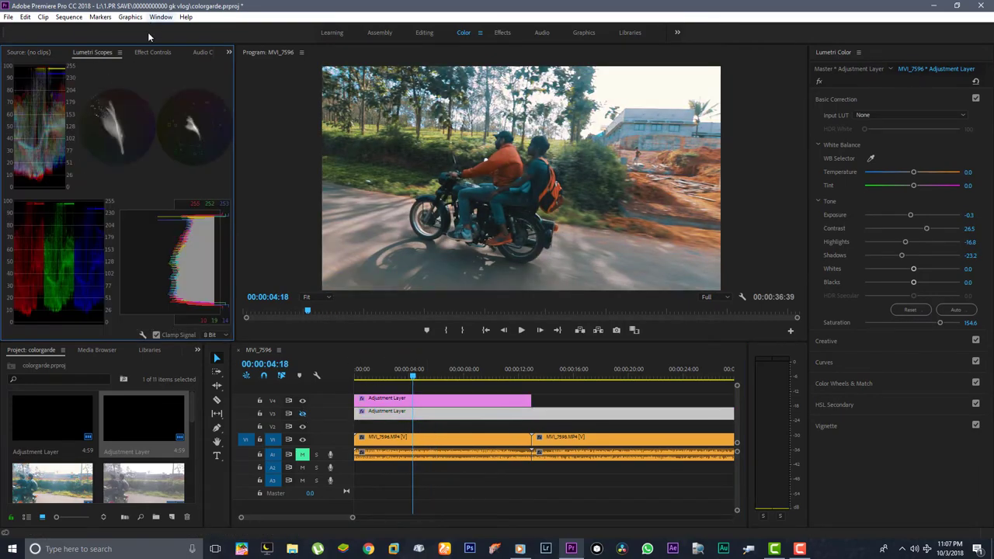
left_click(152, 52)
left_click(42, 233)
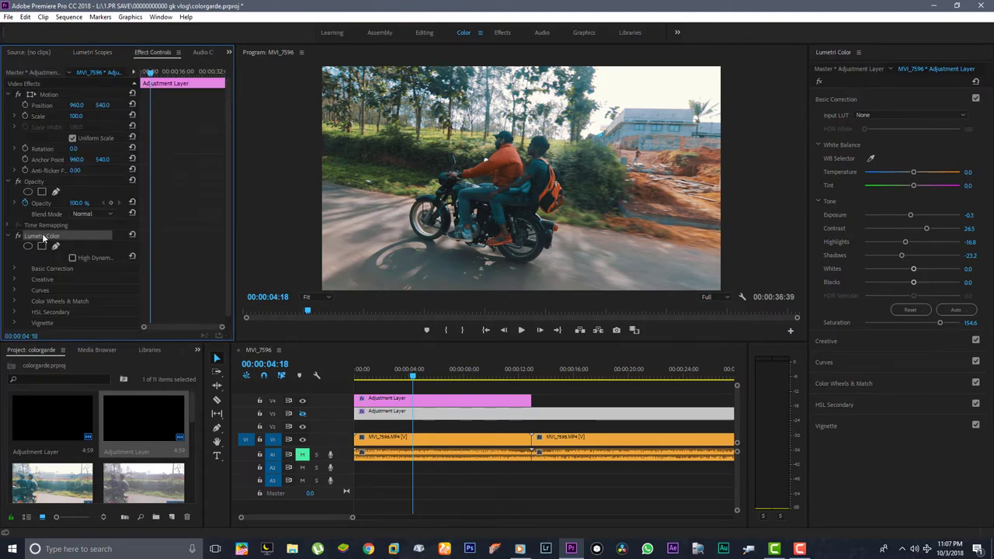
key("Delete")
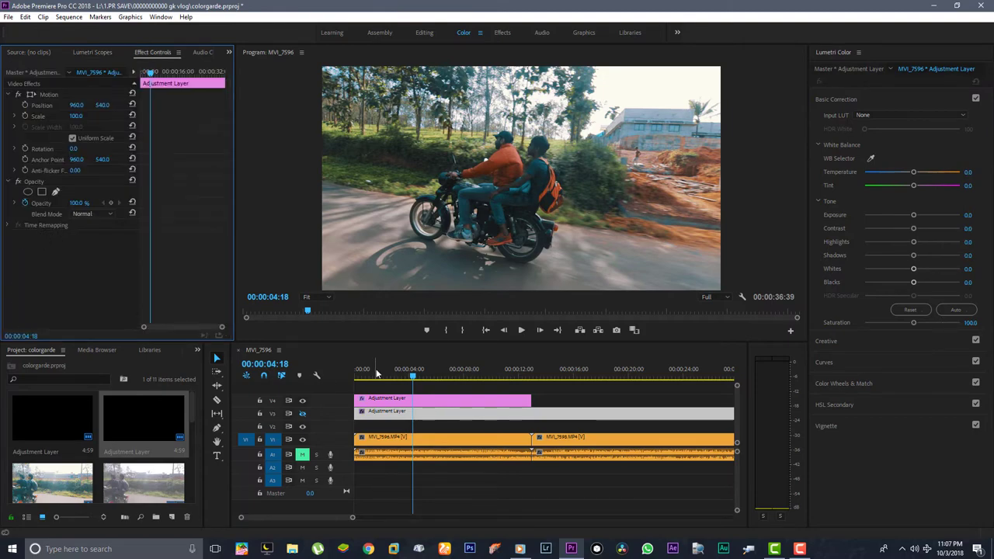
left_click_drag(377, 374, 454, 401)
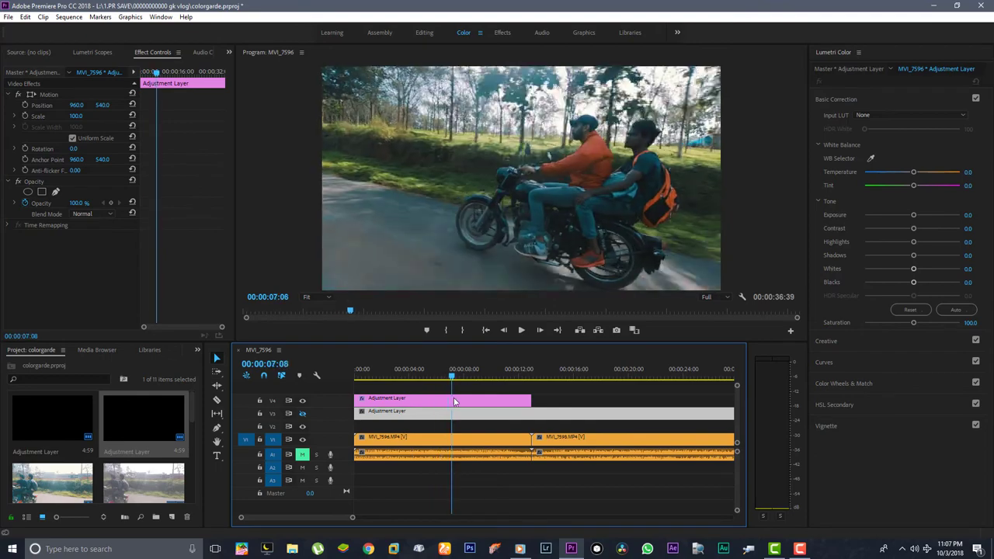
Adjust the V4 adjustment layer's contrast and pull its highlights down, then review the graded frames.
left_click(454, 413)
left_click(454, 379)
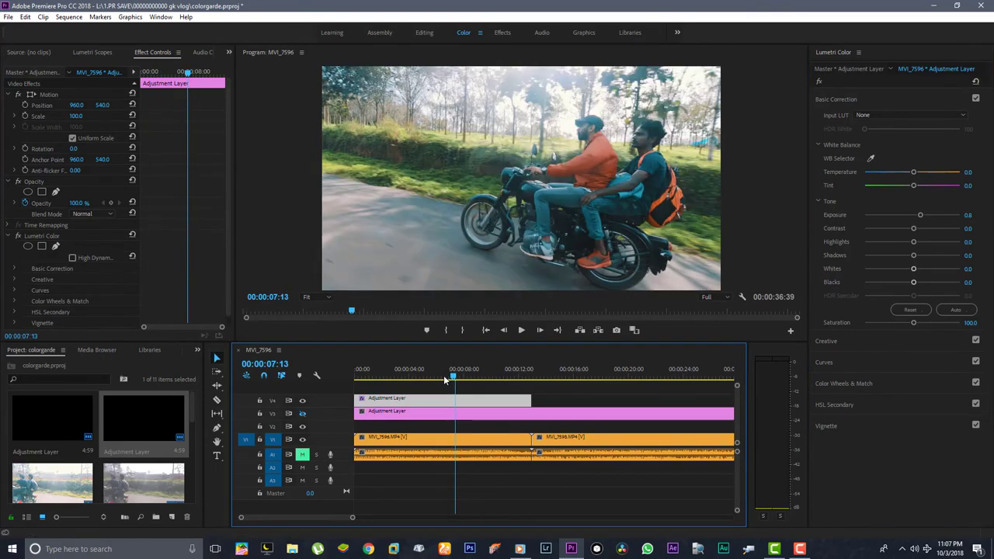
key("Right")
key("Right")
key("Right")
key("Right")
key("Right")
key("Right")
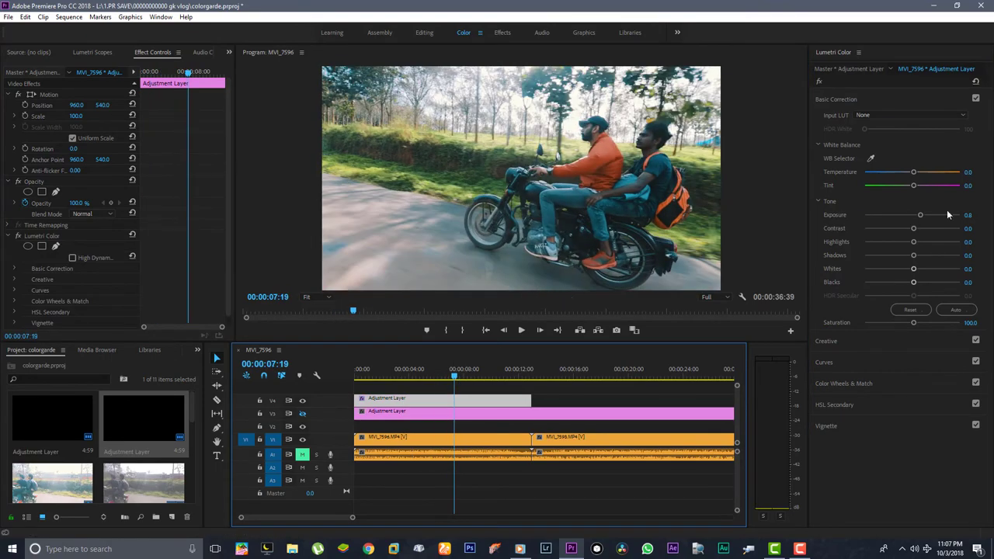
left_click_drag(913, 228, 914, 239)
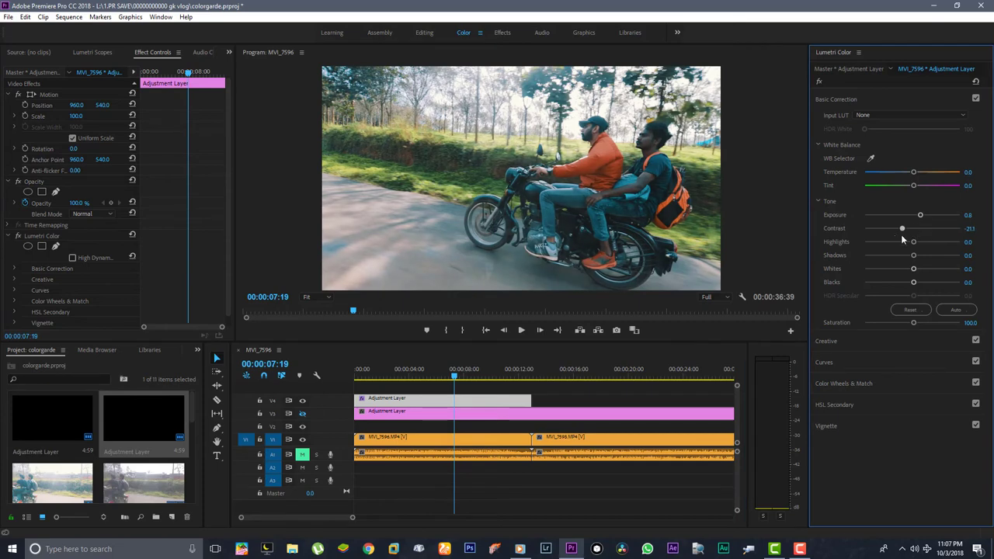
mouse_move(914, 242)
left_mouse_down()
mouse_move(907, 245)
mouse_move(926, 256)
left_mouse_up()
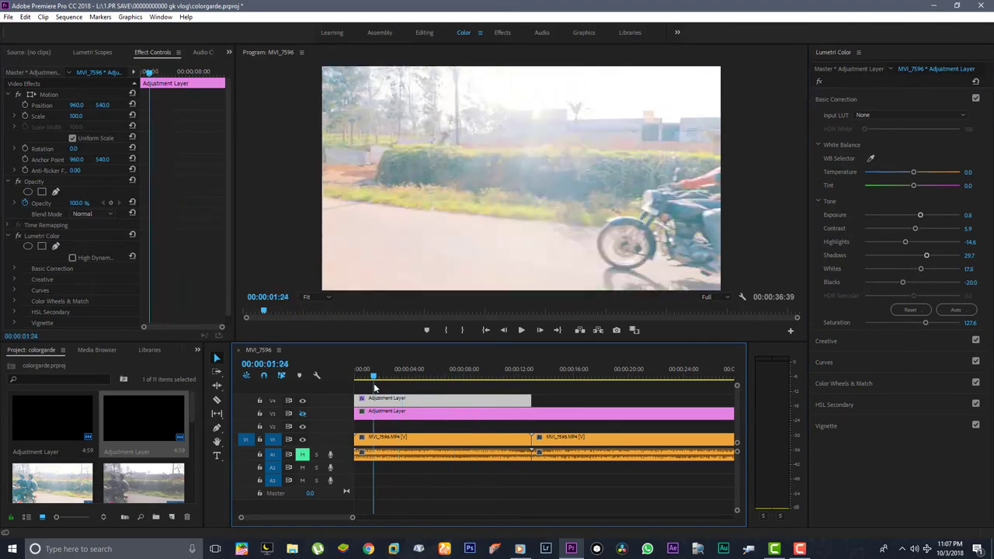
left_click_drag(373, 377, 447, 377)
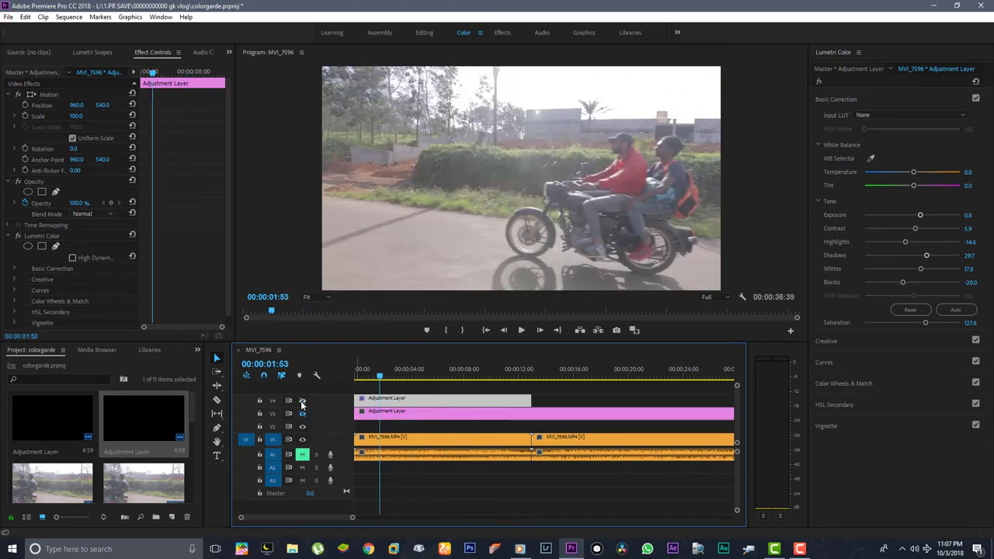
Stretch the V4 adjustment layer's right edge past MVI_7596 across most of MVI_7598.
mouse_move(393, 376)
left_mouse_down()
mouse_move(556, 384)
mouse_move(673, 405)
left_mouse_up()
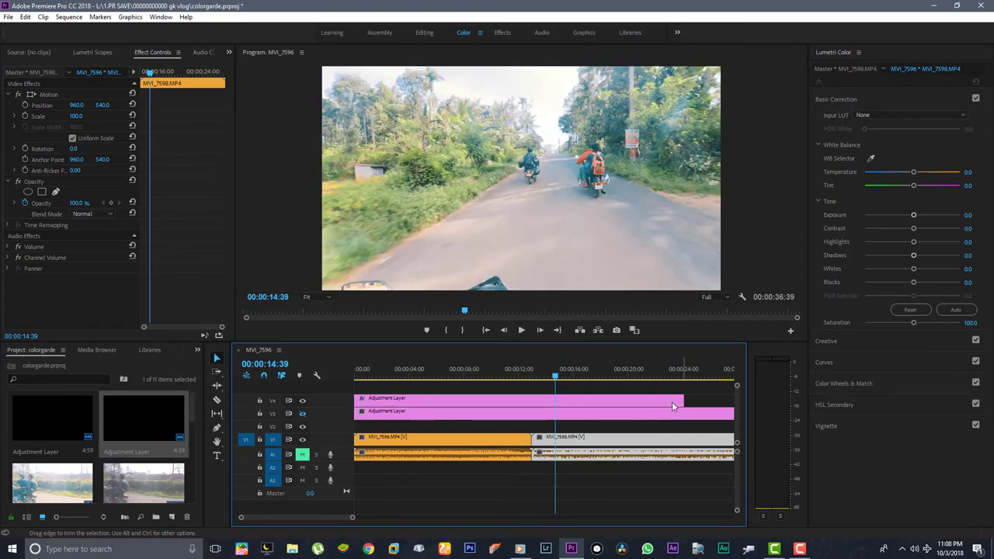
Lower MVI_7598's Lumetri exposure to -1.1 and scrub through to review the darker clip.
left_click_drag(556, 375, 623, 390)
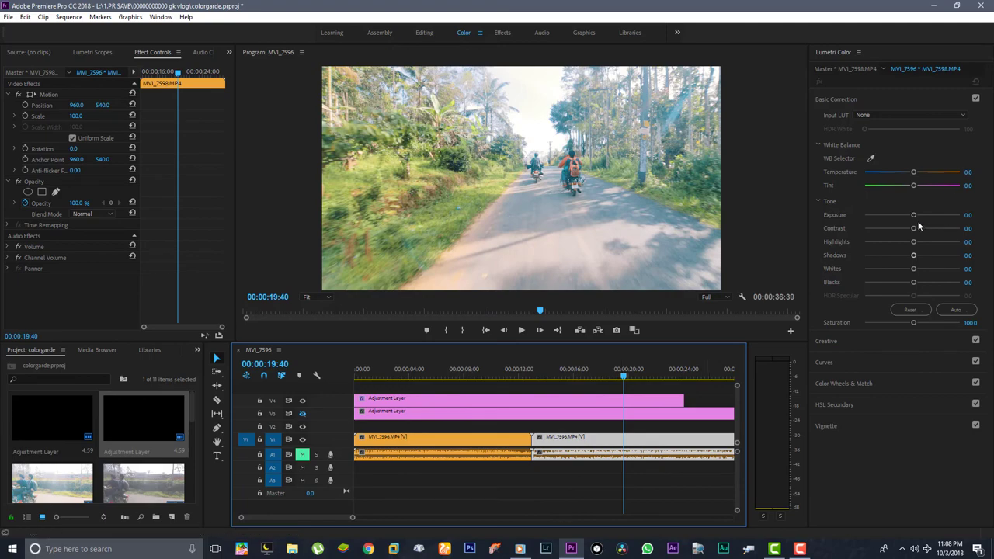
left_click_drag(914, 215, 902, 215)
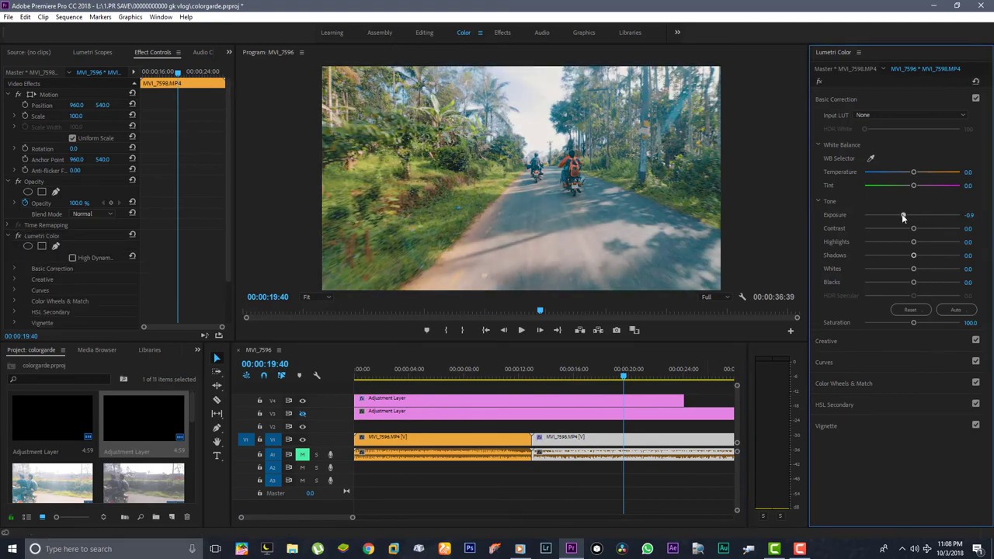
left_click_drag(569, 379, 599, 386)
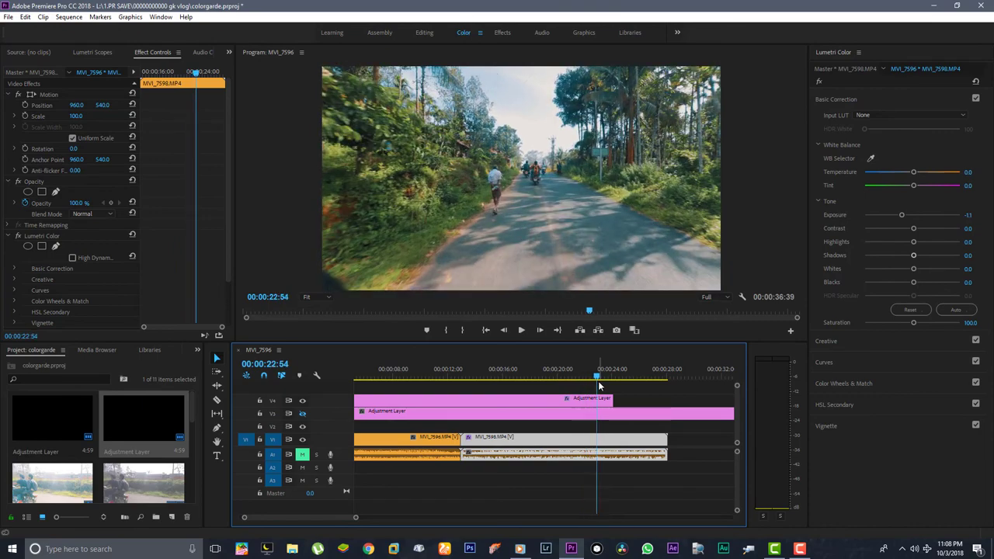